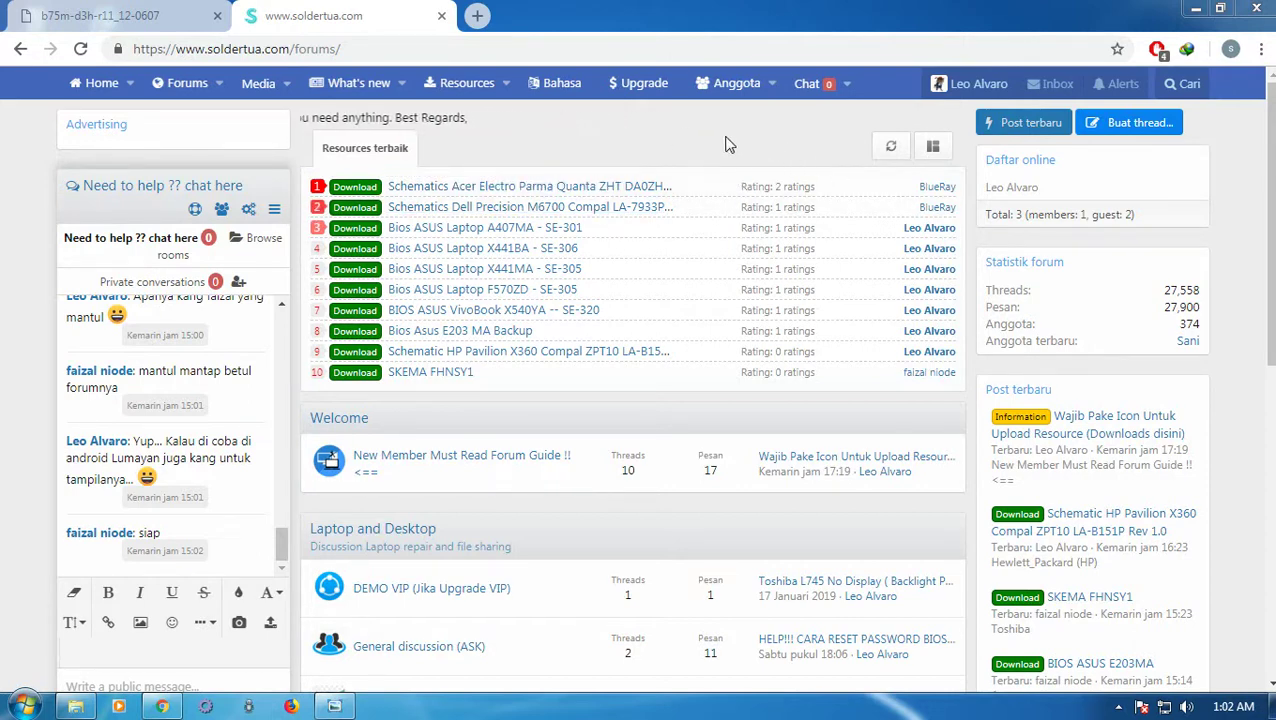
# Step: Open the forum guide thread "Wajib Pake Icon Untuk Upload Resource" and save its PDF icon to drive F: as pdf-icon PNG
pyautogui.click(498, 455)
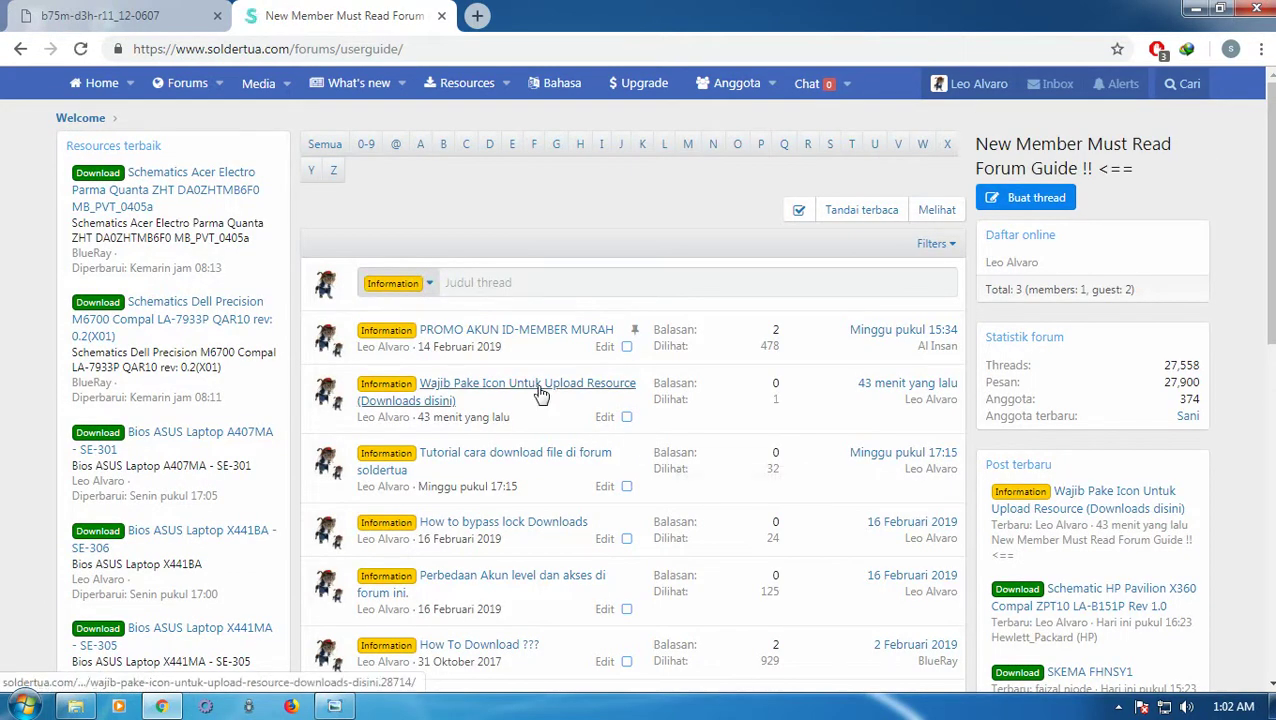
pyautogui.click(540, 388)
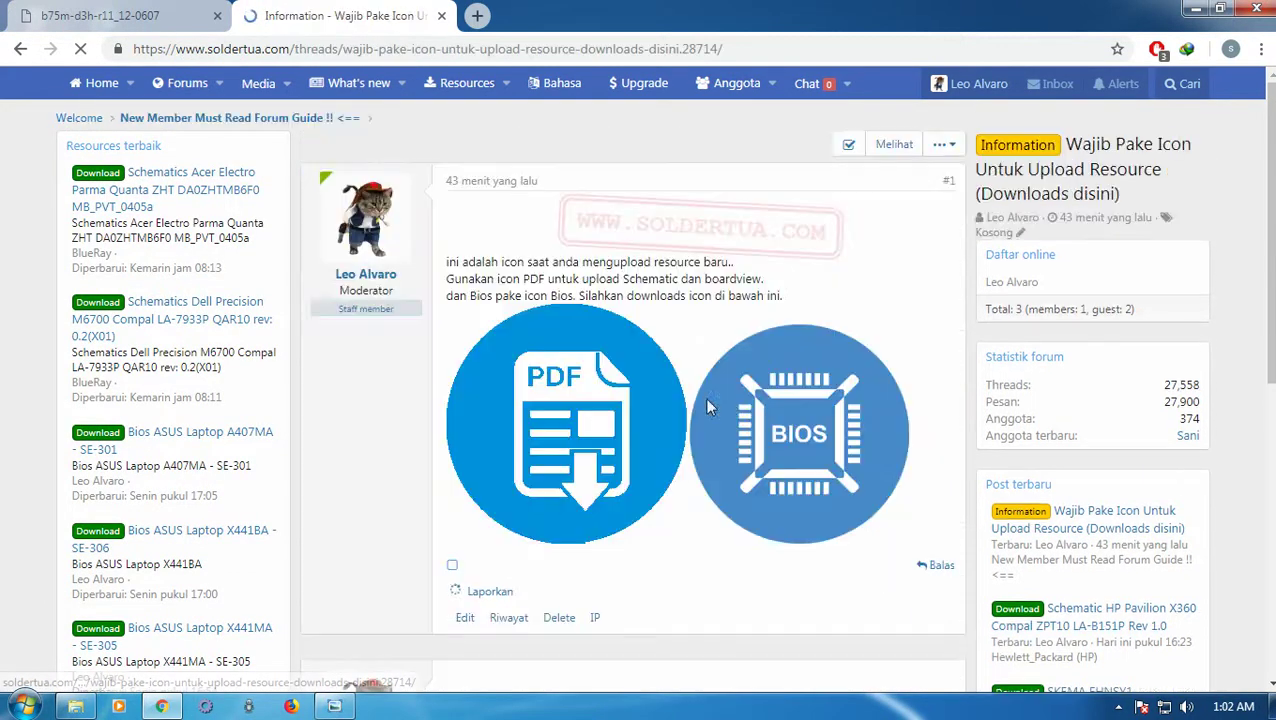
pyautogui.rightClick(569, 415)
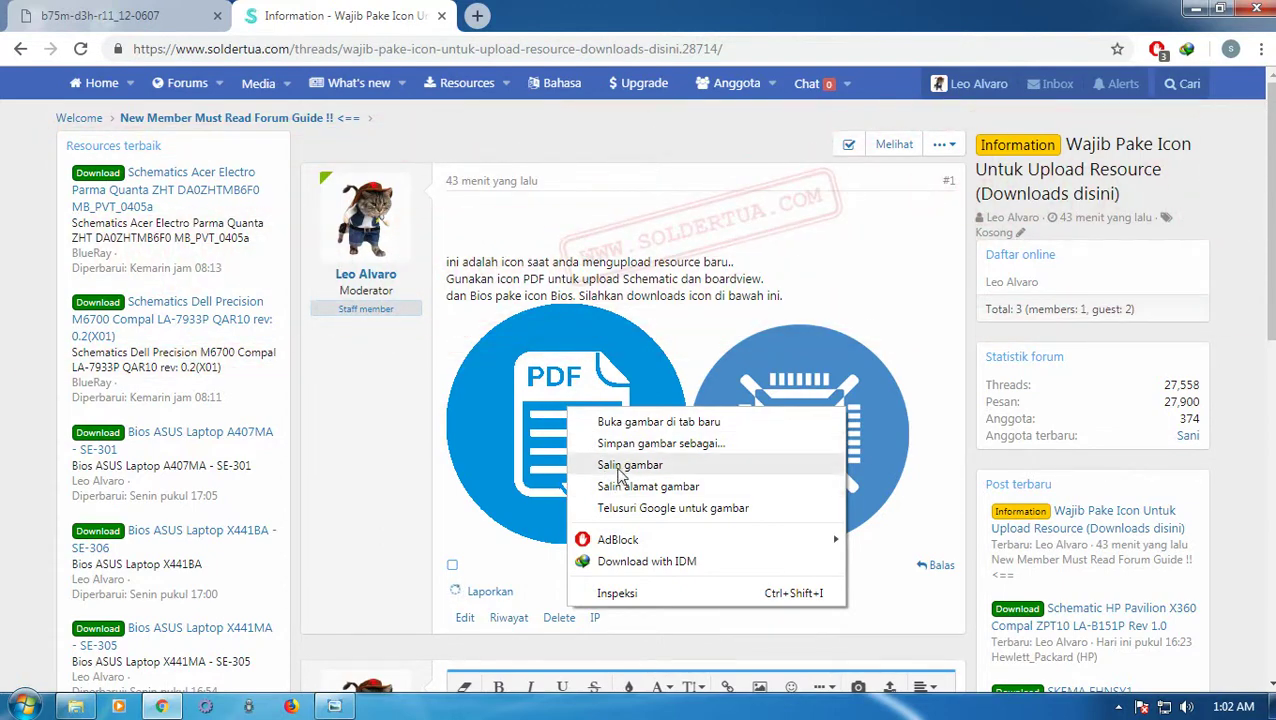
pyautogui.click(620, 449)
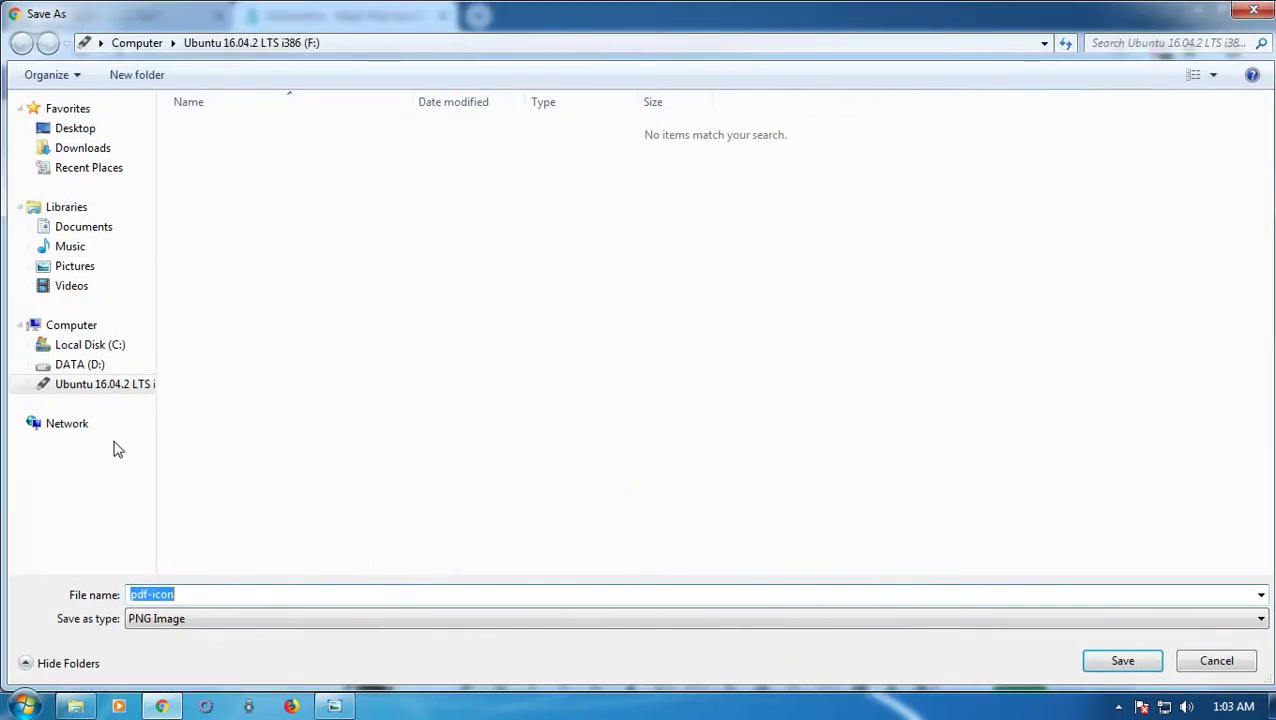
pyautogui.click(85, 390)
pyautogui.click(1125, 662)
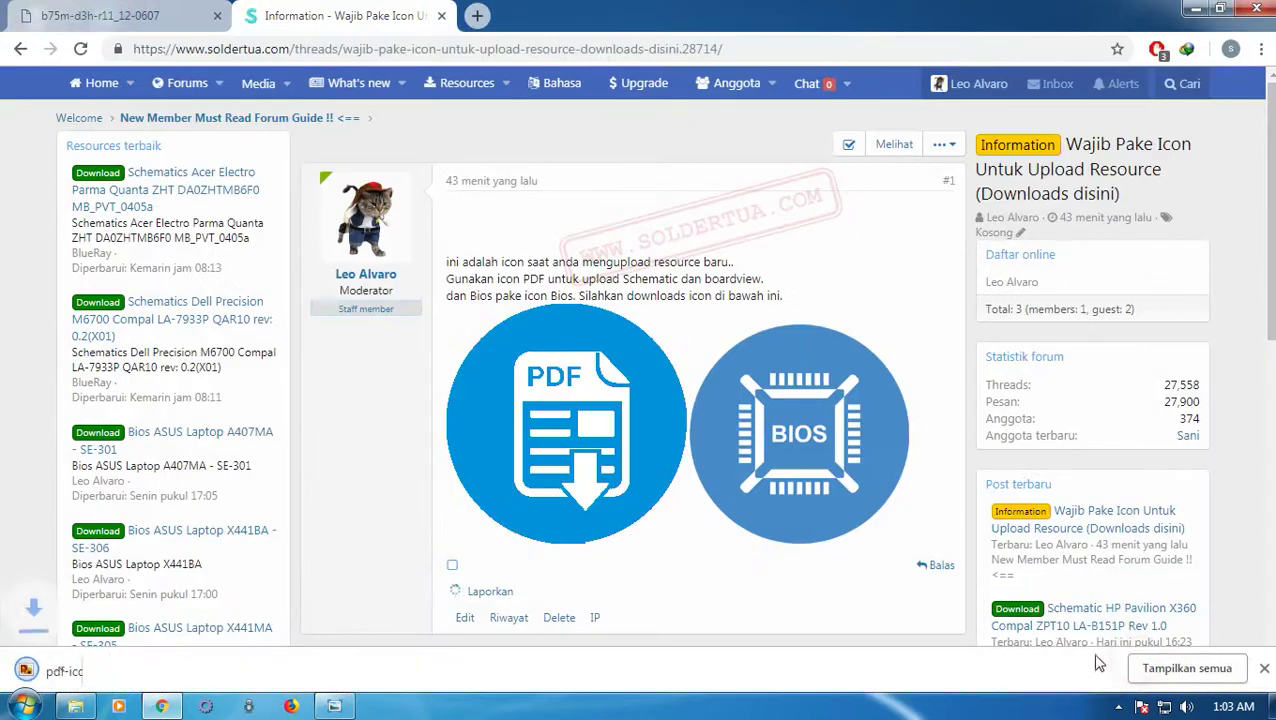
# Step: Save the thread's BIOS icon to drive F: as bios-icon PNG, and open the forum's Resources page
pyautogui.rightClick(777, 411)
pyautogui.click(822, 452)
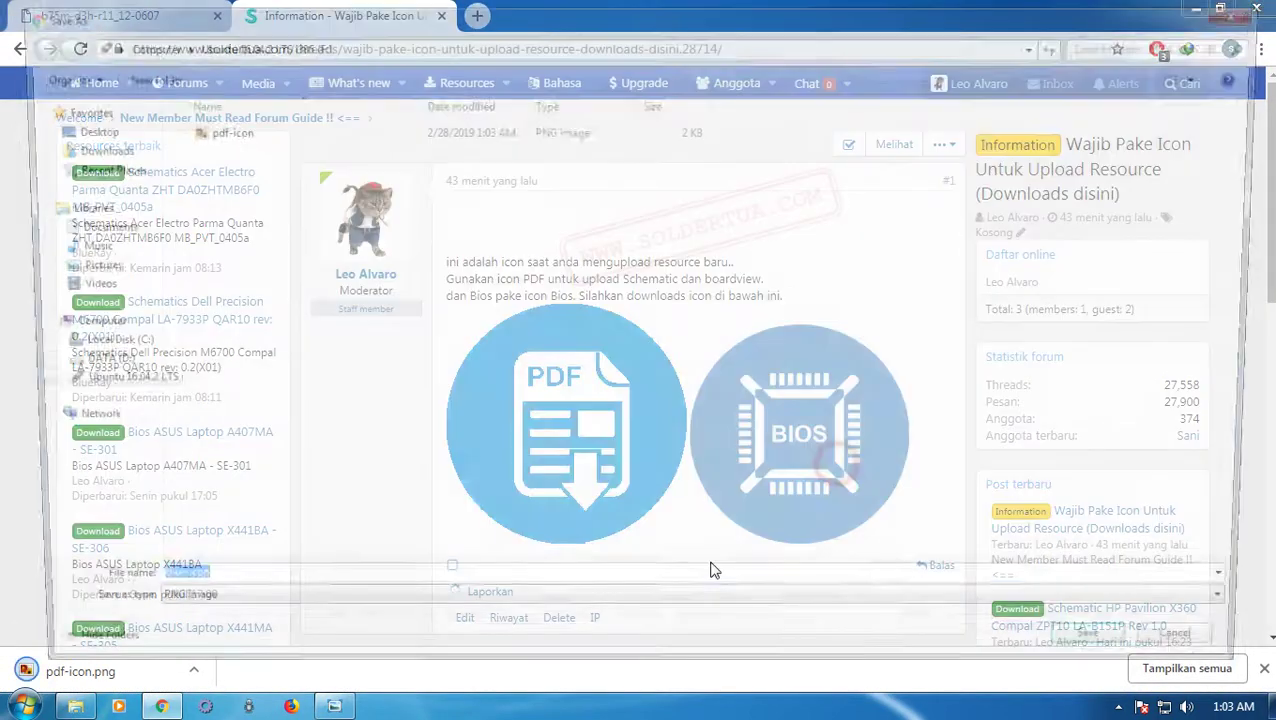
pyautogui.click(1114, 664)
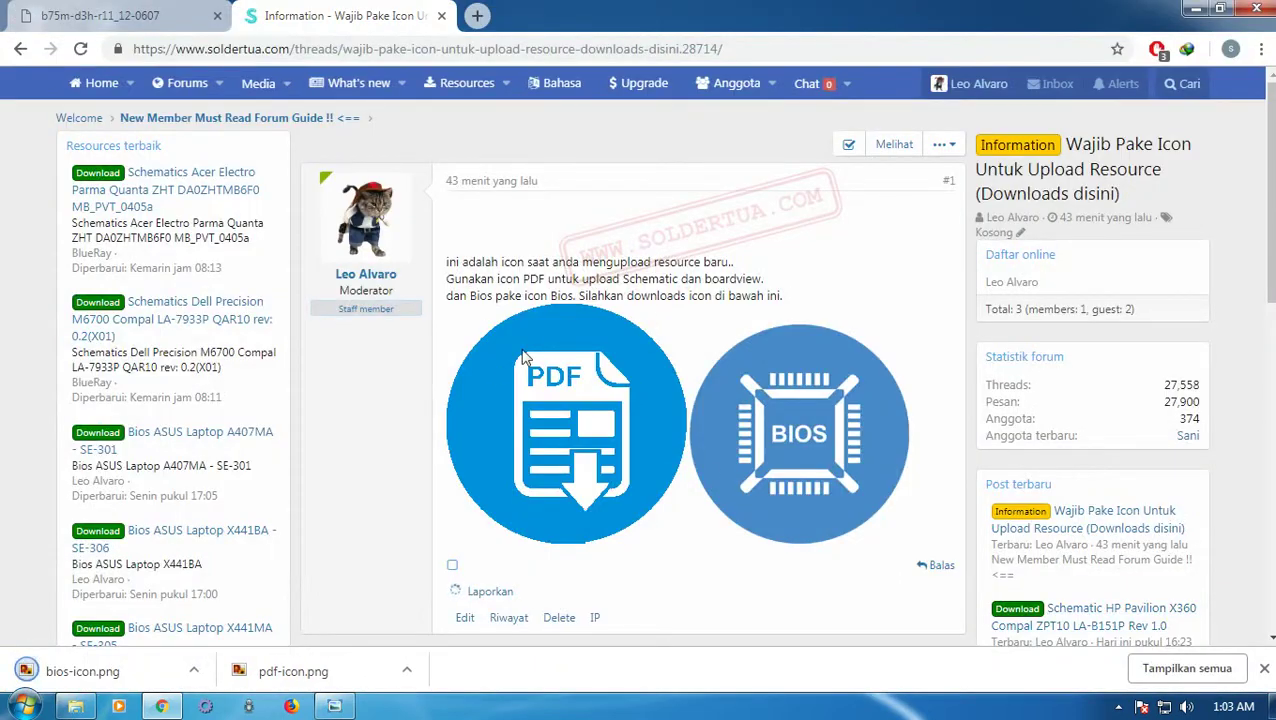
pyautogui.click(461, 89)
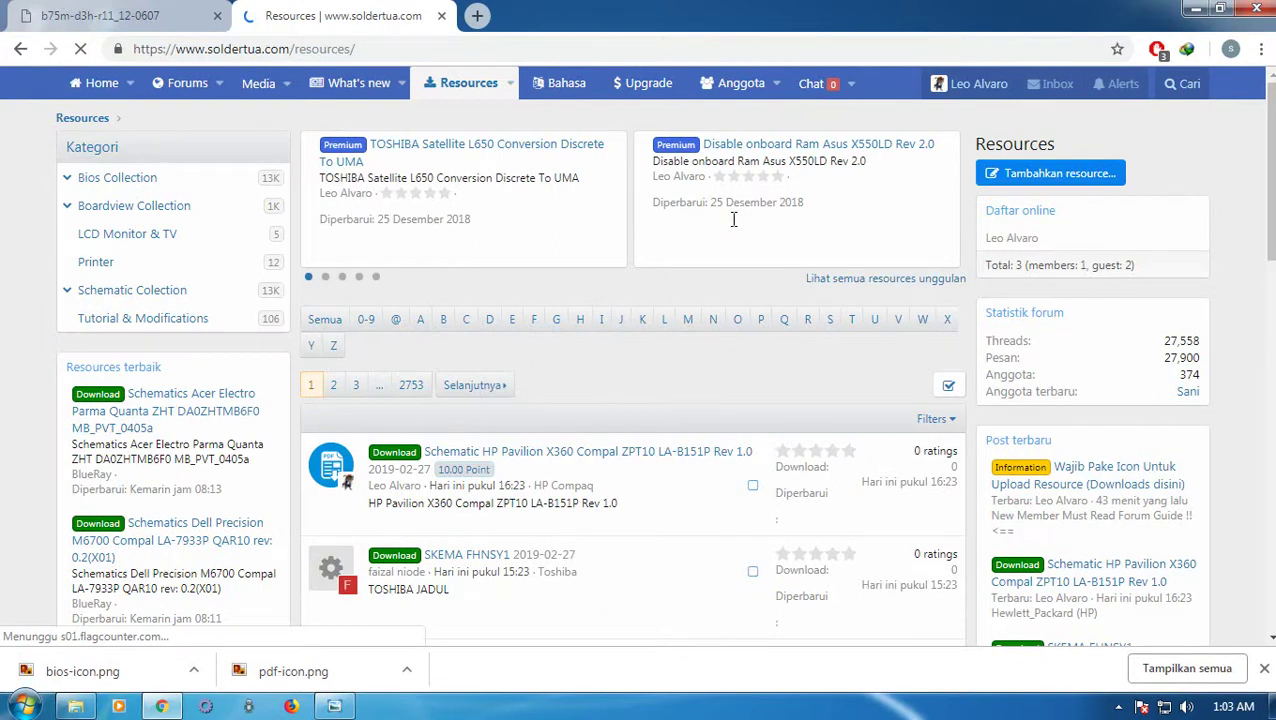
# Step: Show the block diagram page of the Gigabyte GA-B75M-D3H schematic PDF and start Paint
pyautogui.click(110, 16)
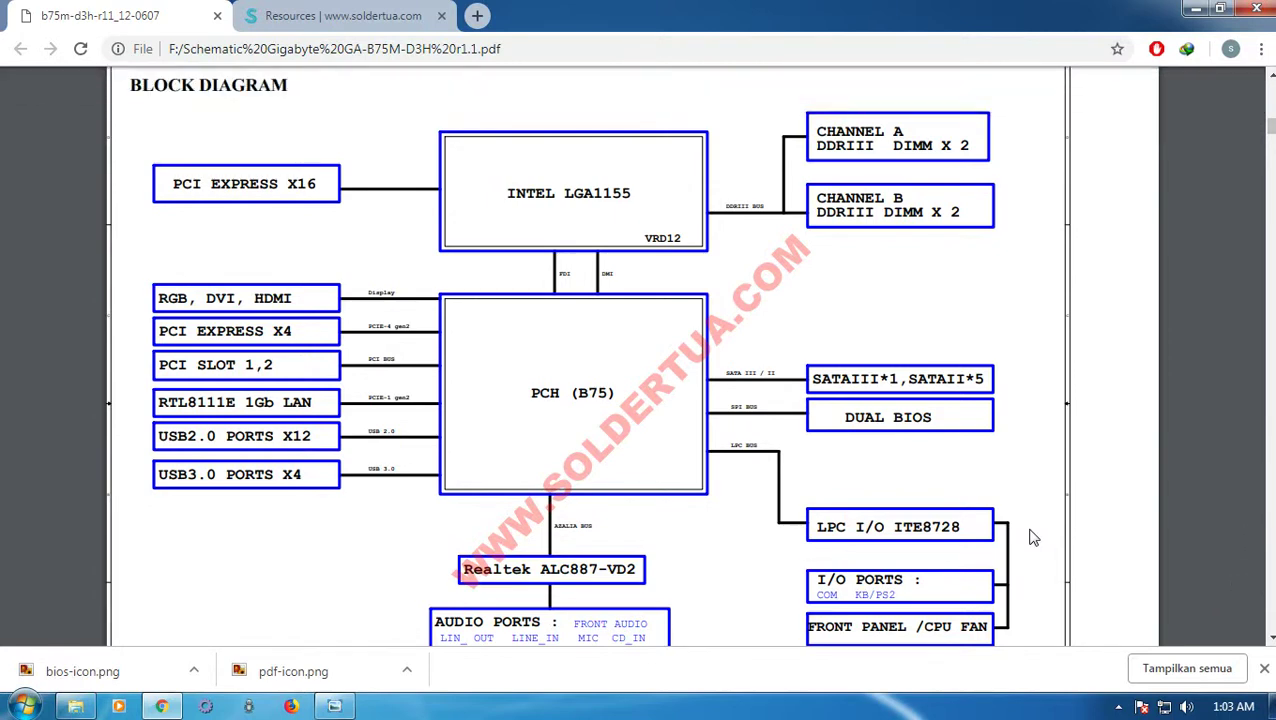
pyautogui.click(24, 706)
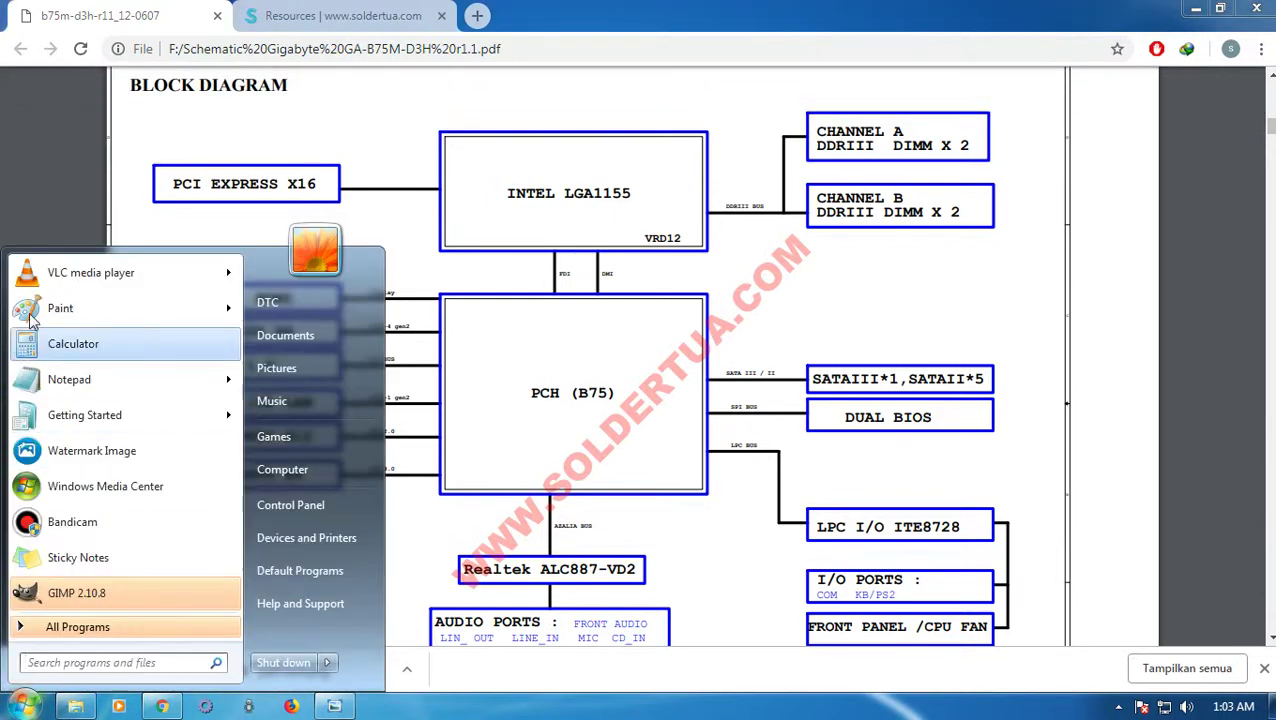
pyautogui.moveTo(79, 314)
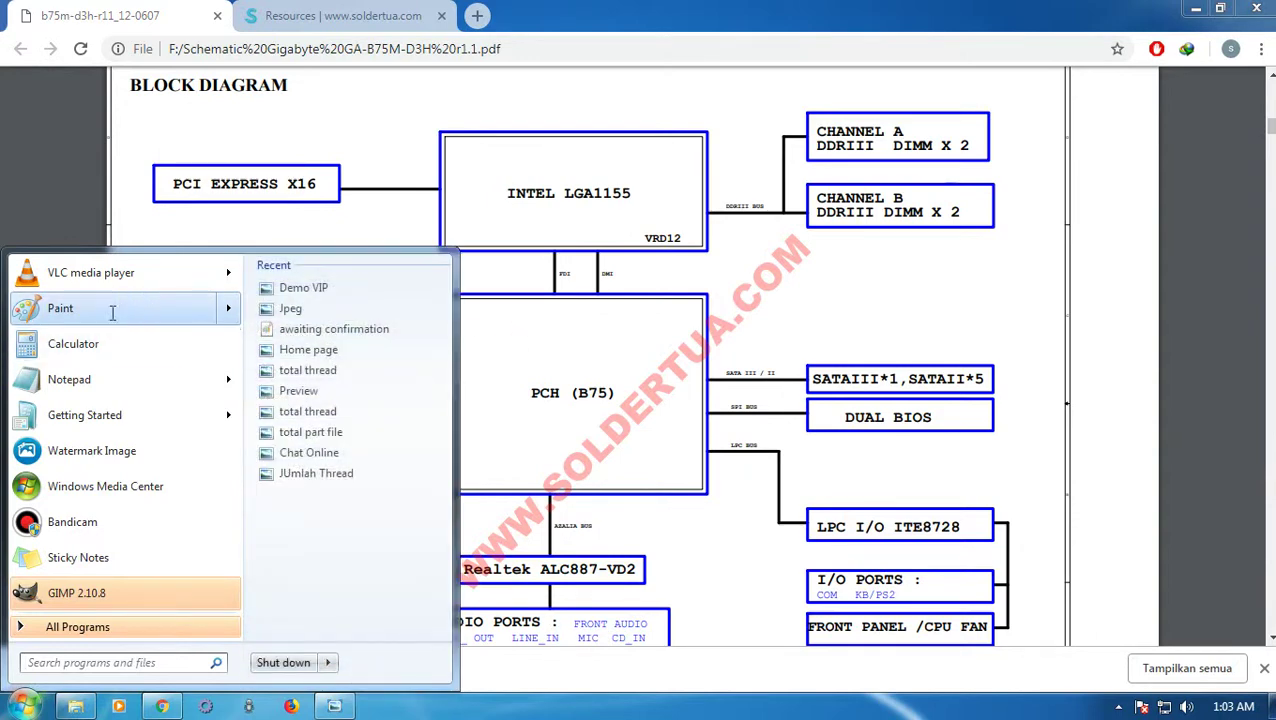
pyautogui.click(112, 312)
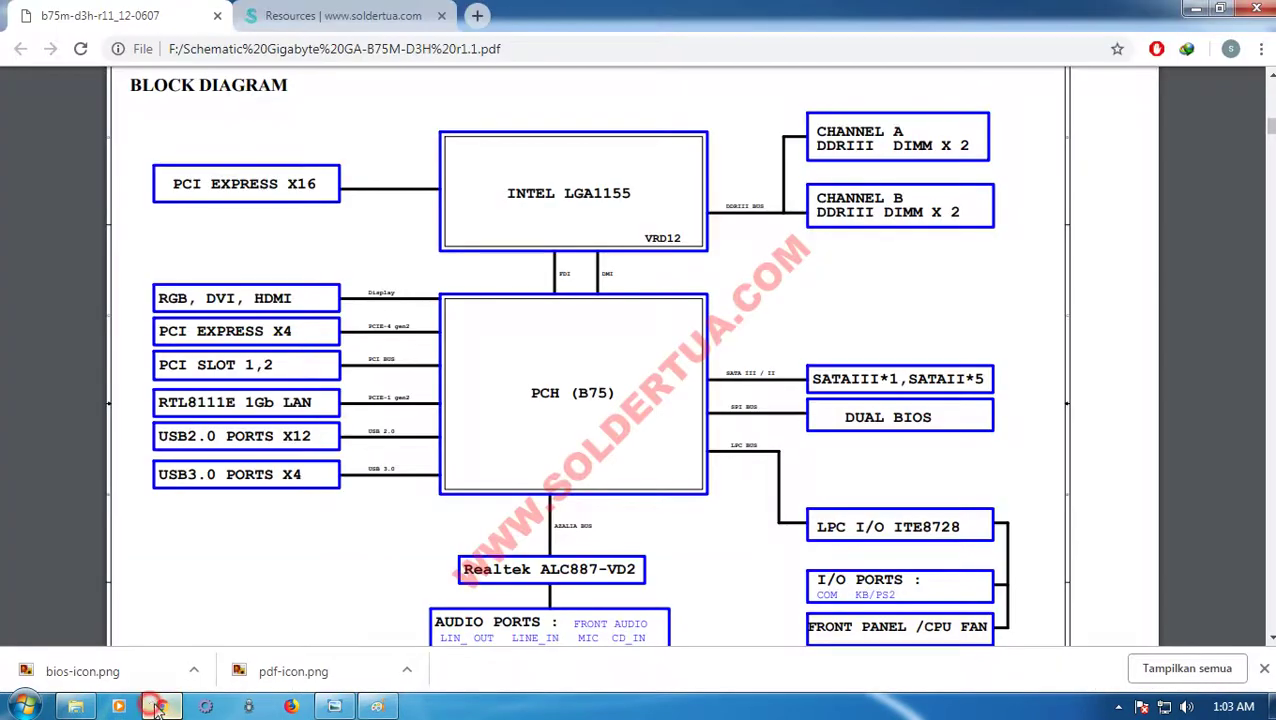
# Step: Close the browser's downloads bar, capture the block diagram page and paste the screenshot into Paint
pyautogui.click(162, 706)
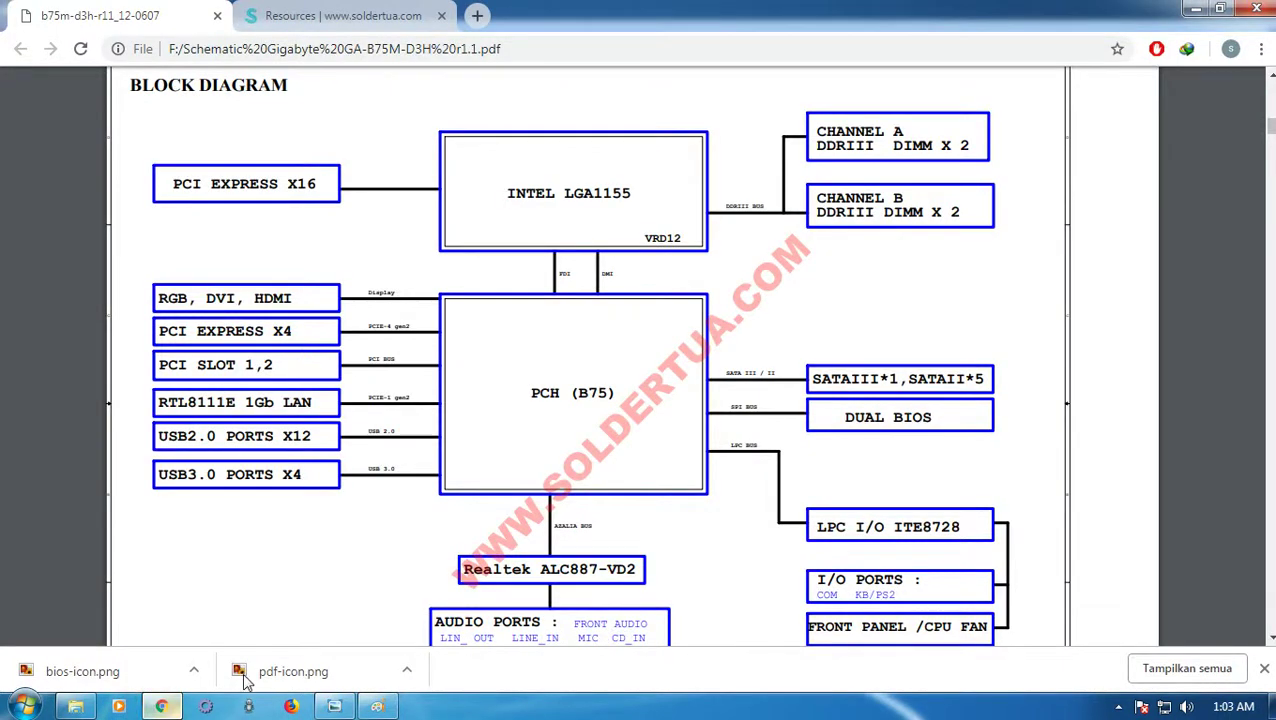
pyautogui.click(1263, 670)
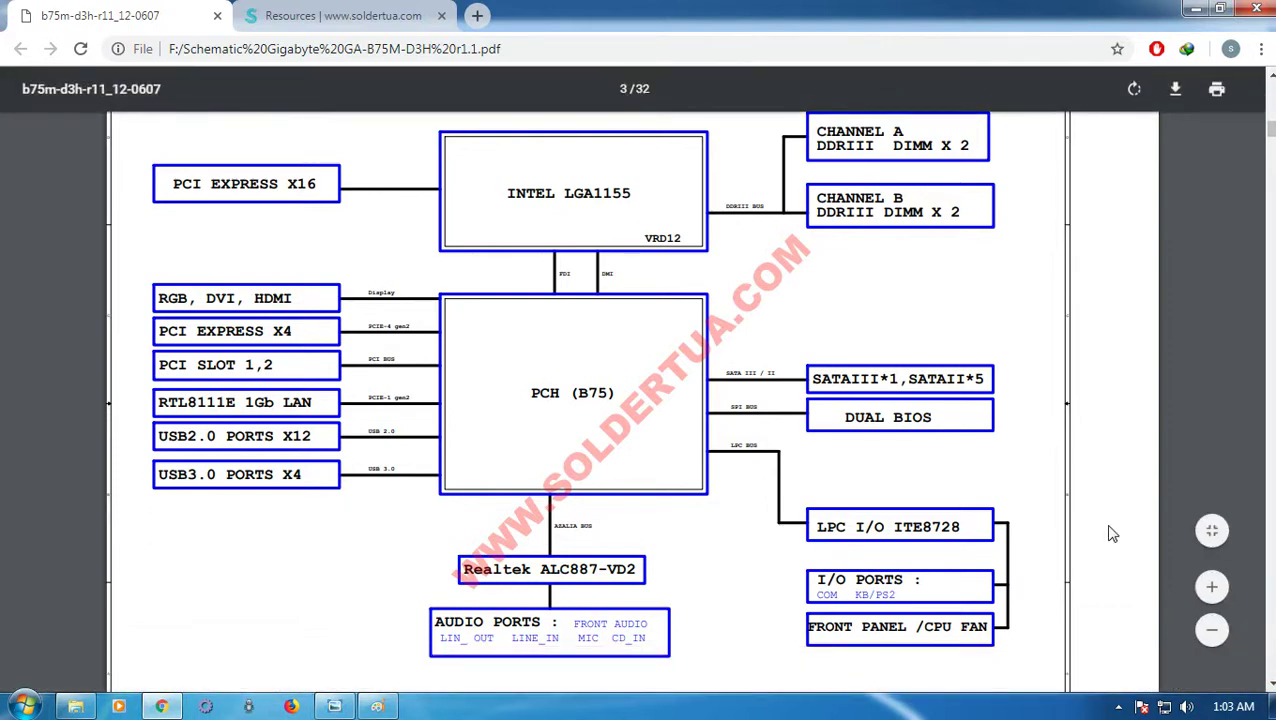
pyautogui.click(377, 706)
pyautogui.click(25, 66)
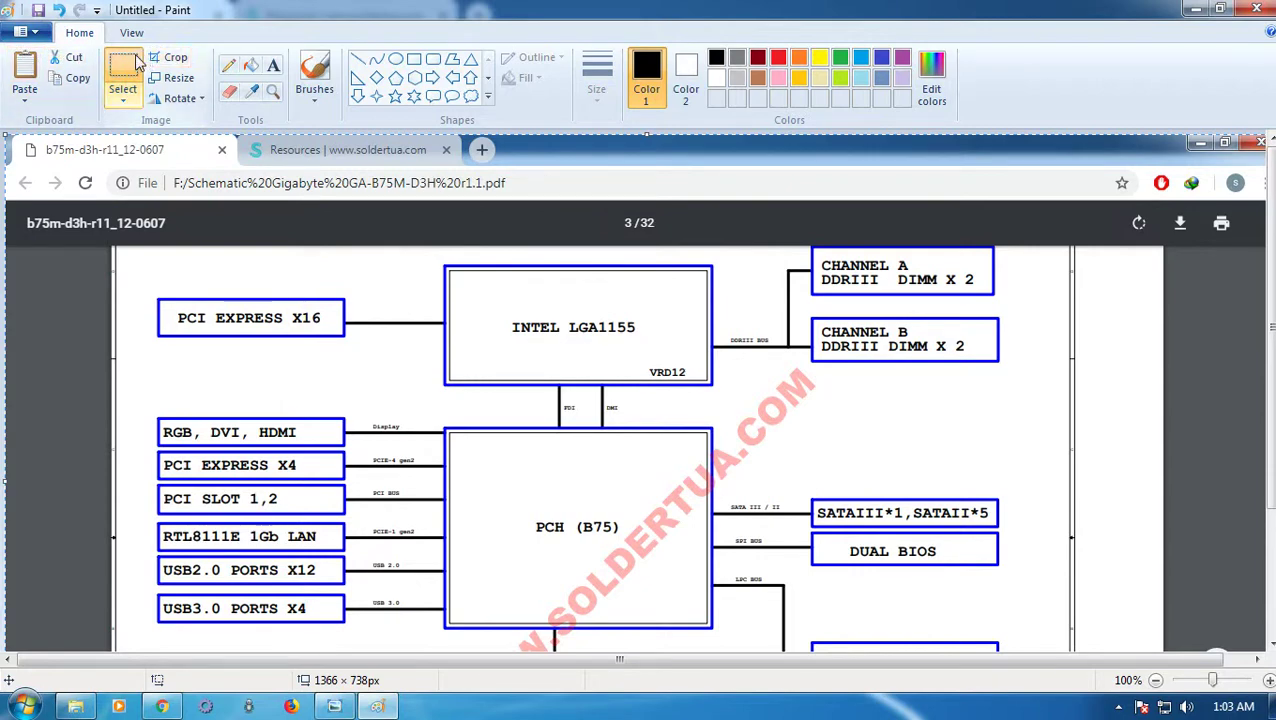
# Step: Crop the pasted screenshot to the block diagram area, about 1032 × 619 px
pyautogui.click(128, 65)
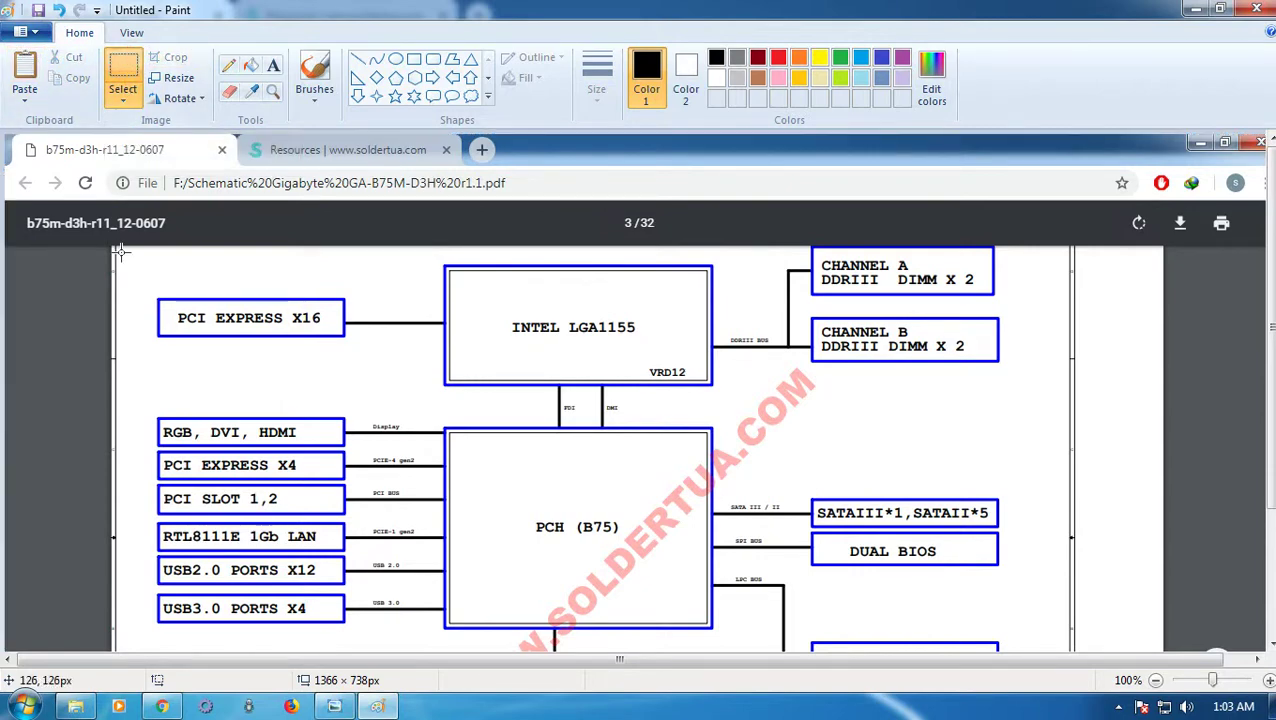
pyautogui.moveTo(112, 245); pyautogui.dragTo(1080, 645)
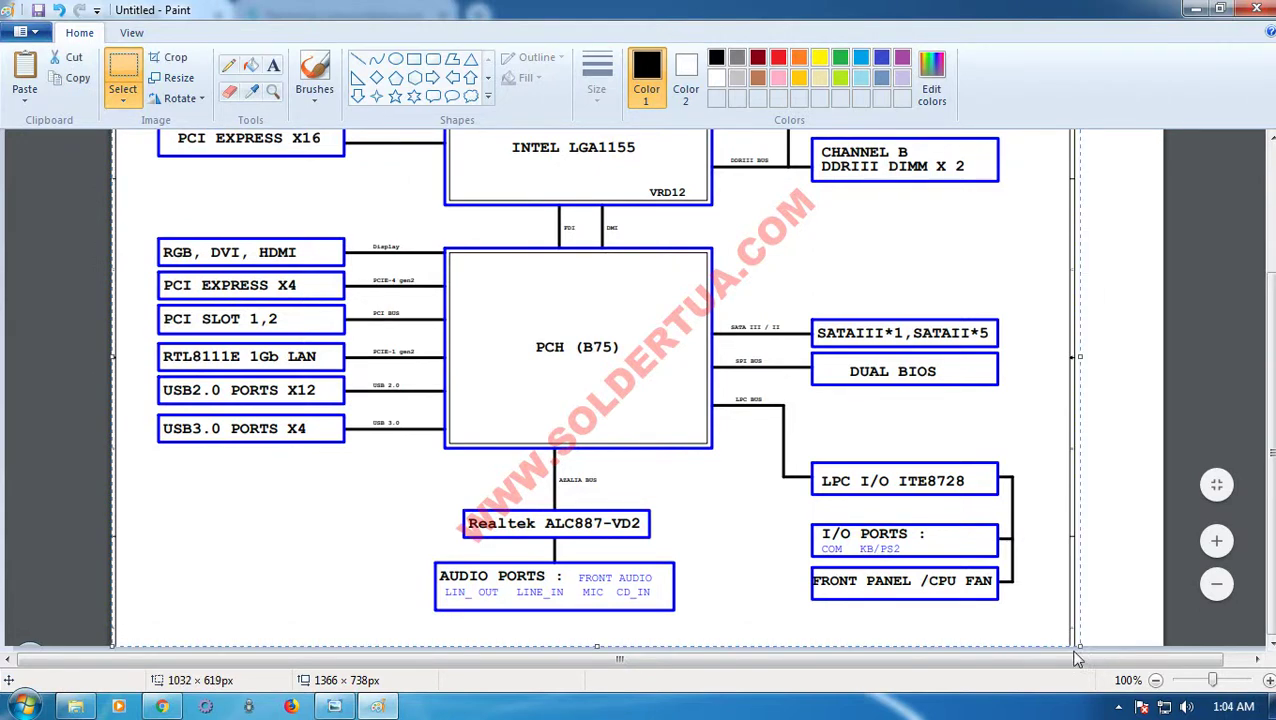
pyautogui.click(178, 60)
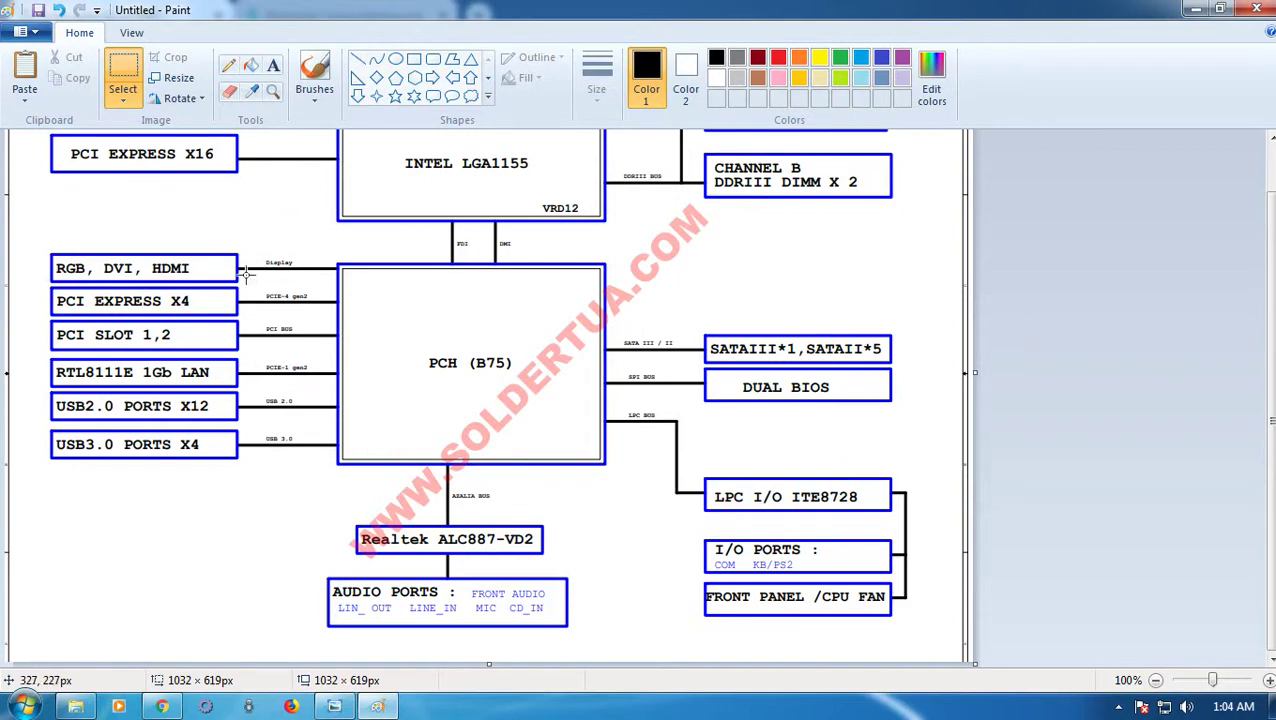
# Step: Save the cropped diagram to drive F: as a PNG named preview, and close Paint
pyautogui.click(30, 33)
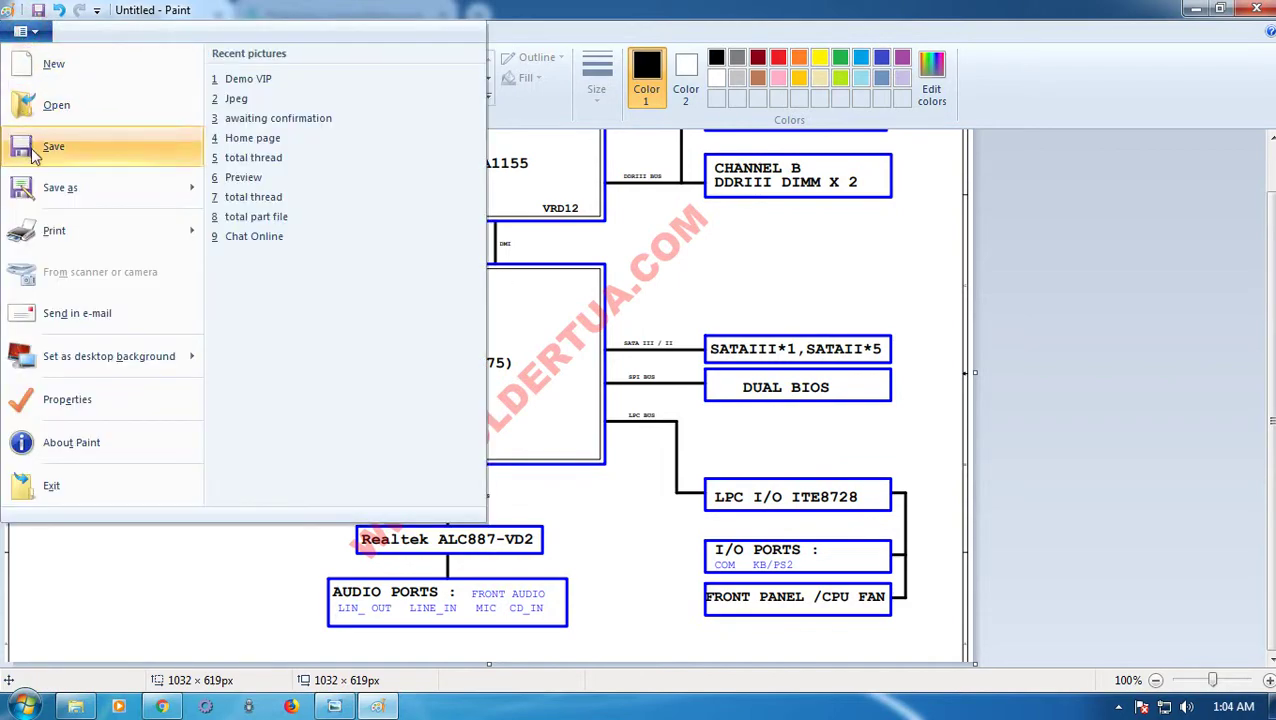
pyautogui.click(43, 185)
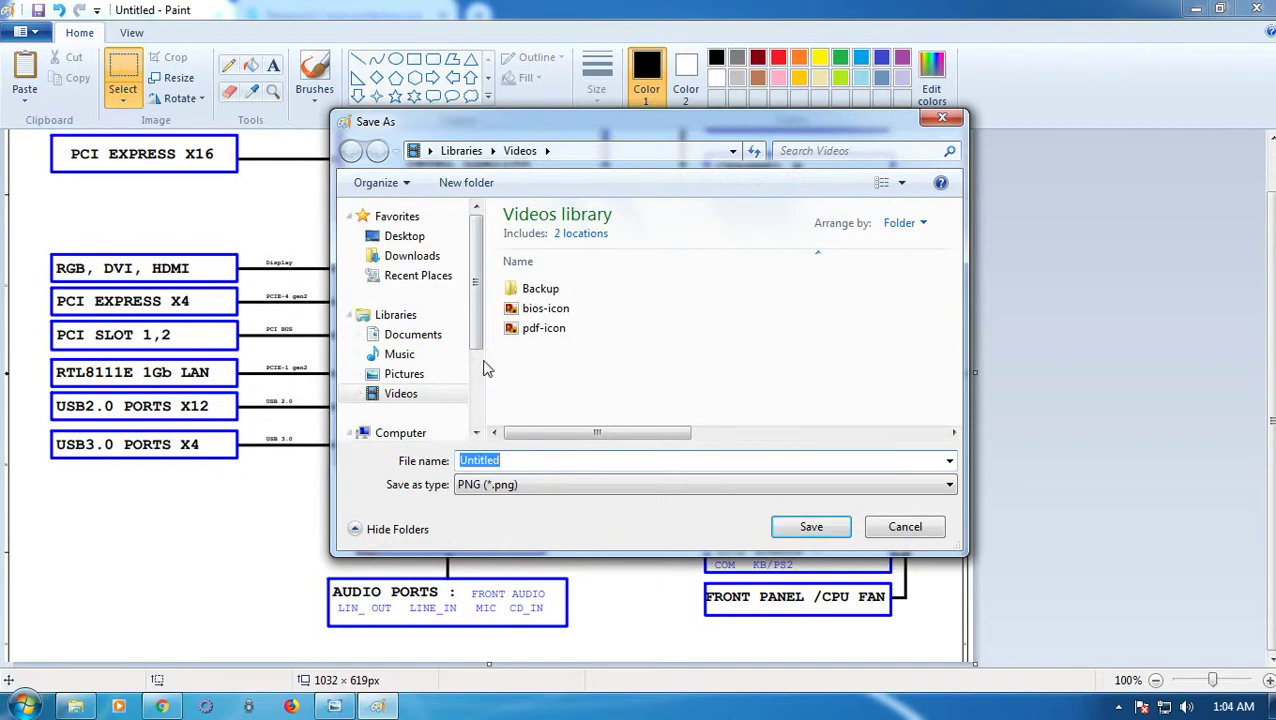
pyautogui.scroll(-2, 483, 369)
pyautogui.click(421, 365)
pyautogui.doubleClick(488, 459)
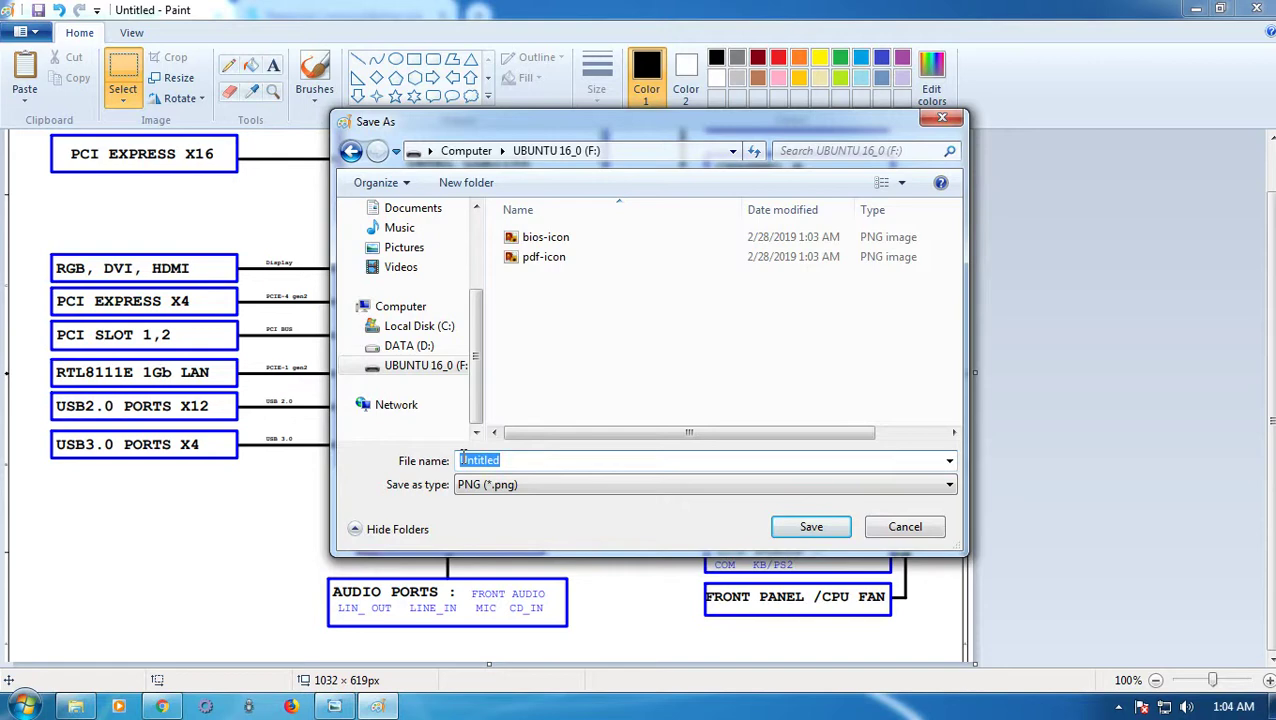
pyautogui.write('preview')
pyautogui.click(808, 527)
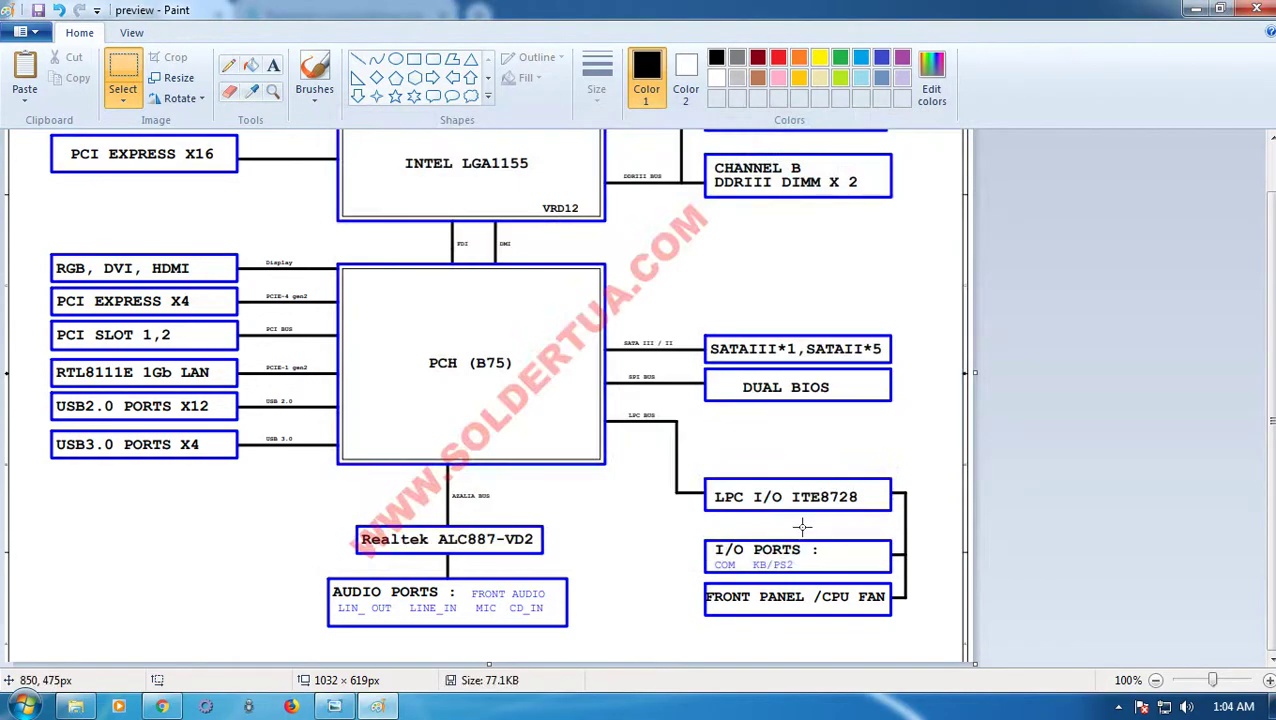
pyautogui.click(1256, 9)
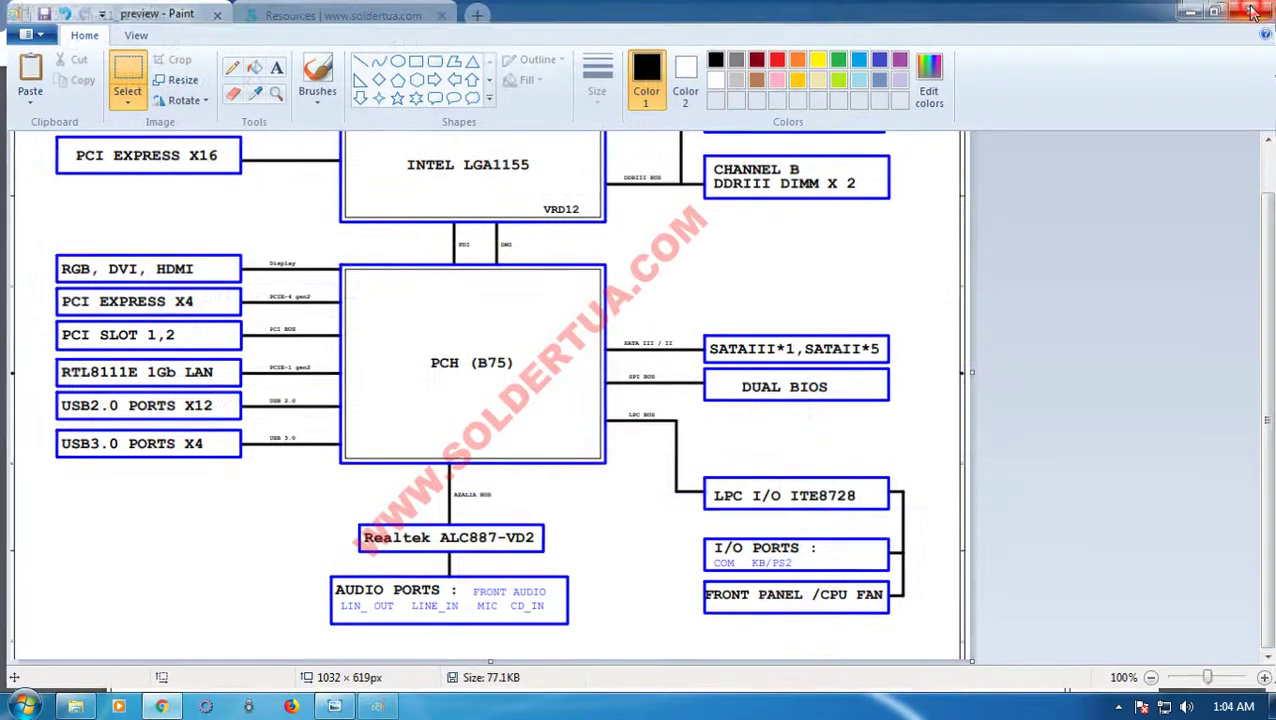
# Step: Return to the forum's Resources page and look through the brand subcategories under Bios Collection
pyautogui.click(365, 16)
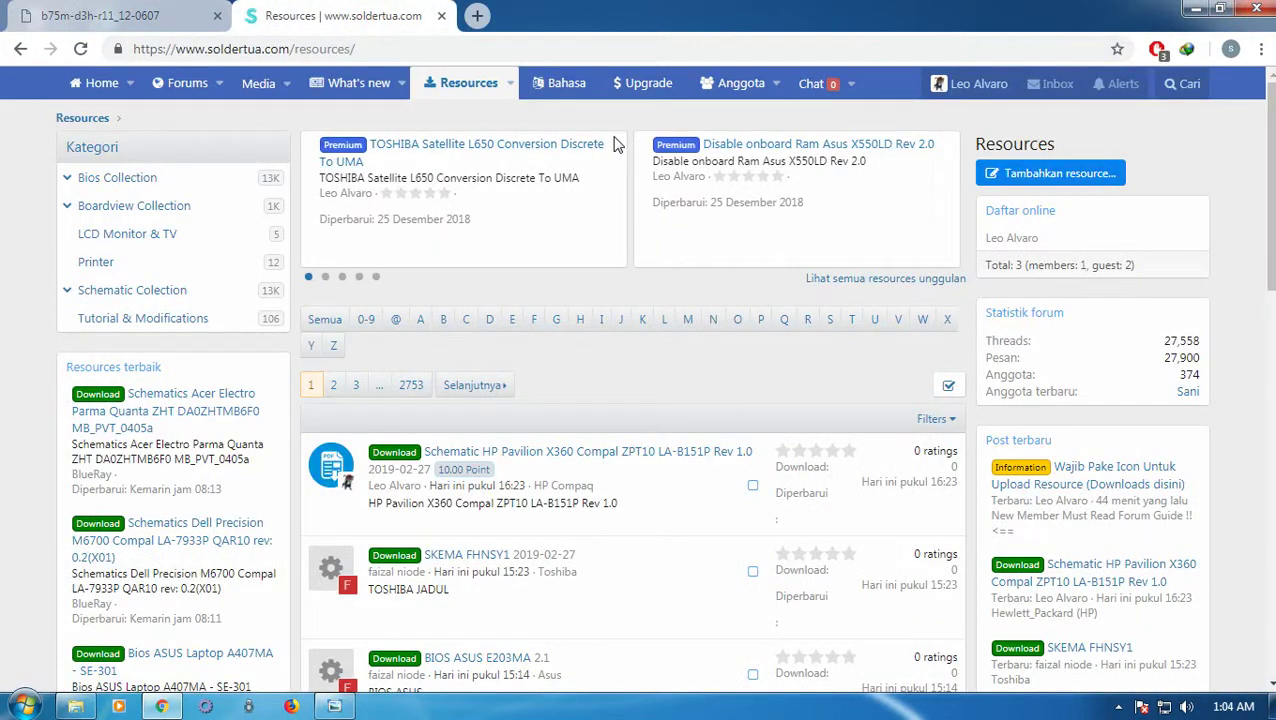
pyautogui.click(585, 281)
pyautogui.click(438, 86)
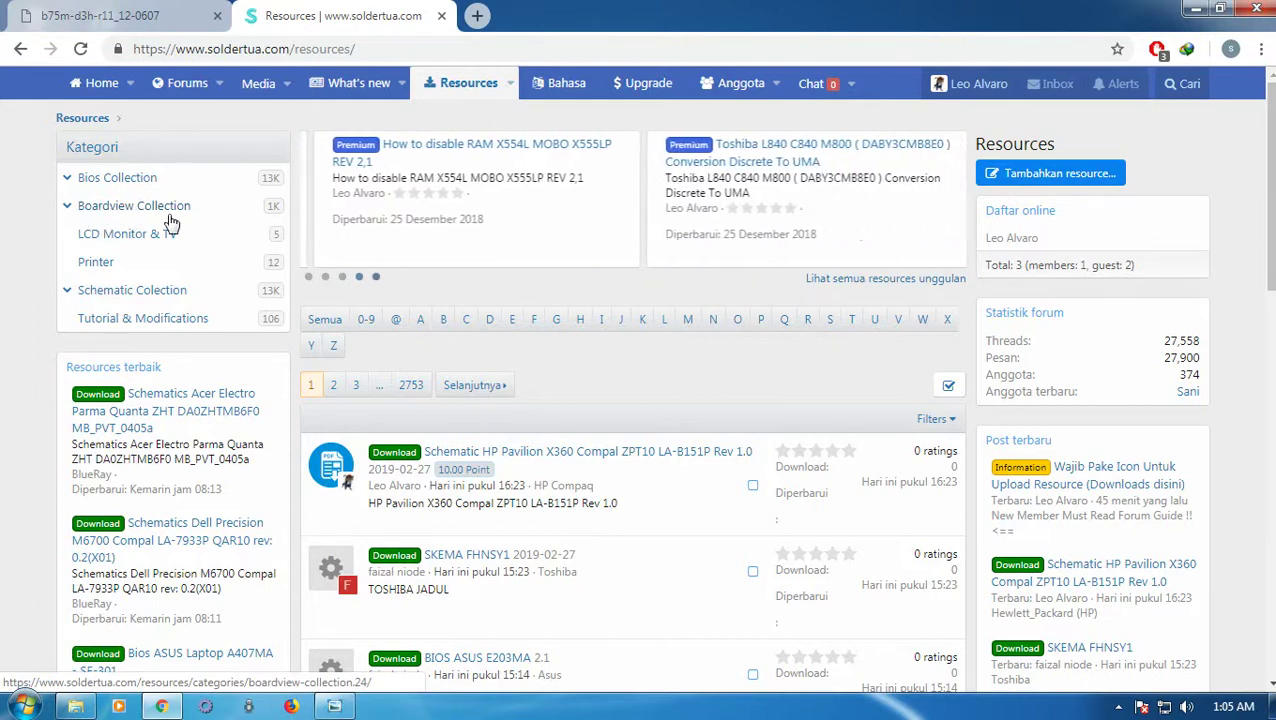
pyautogui.click(118, 178)
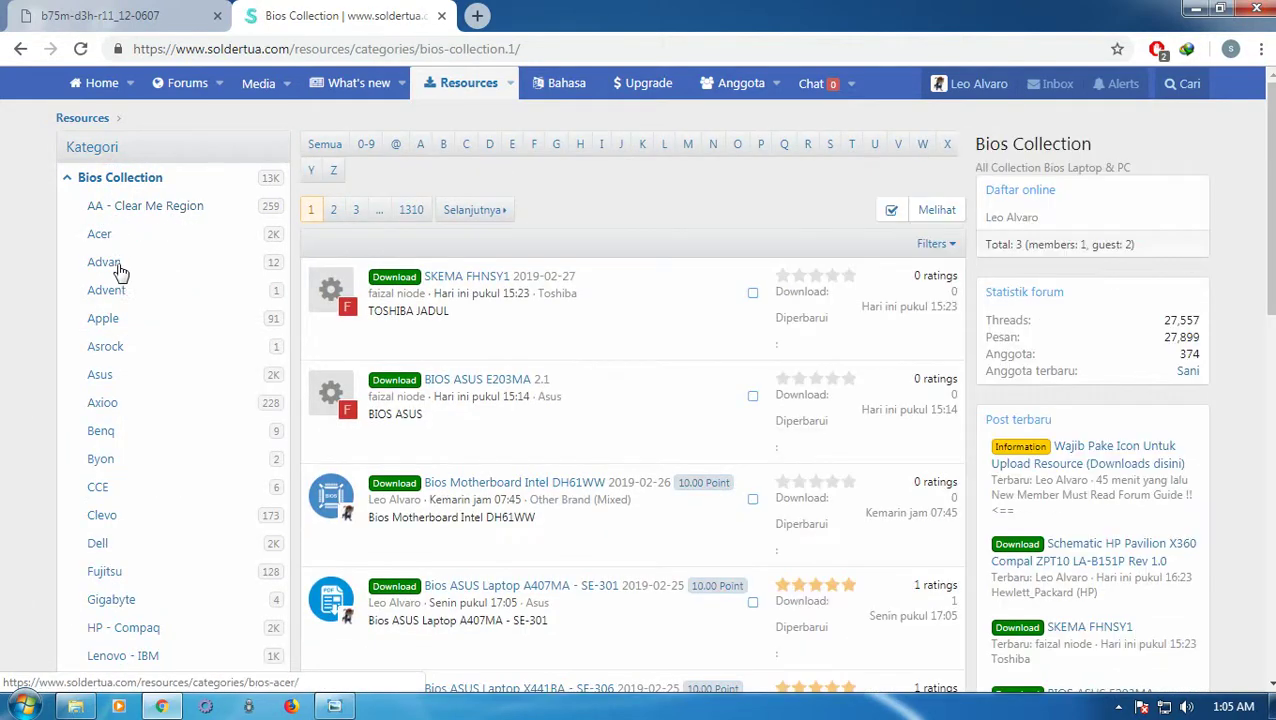
pyautogui.scroll(-7, 154, 362)
pyautogui.scroll(4, 152, 340)
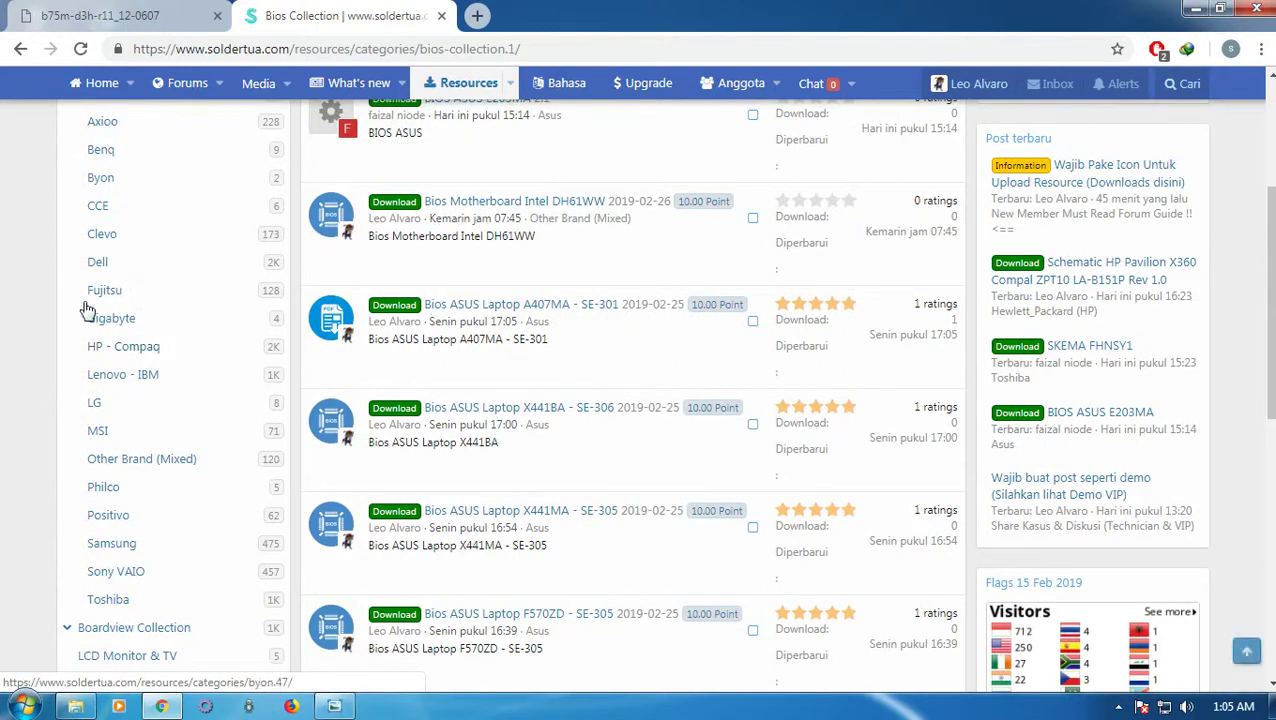
pyautogui.scroll(3, 127, 378)
pyautogui.click(66, 178)
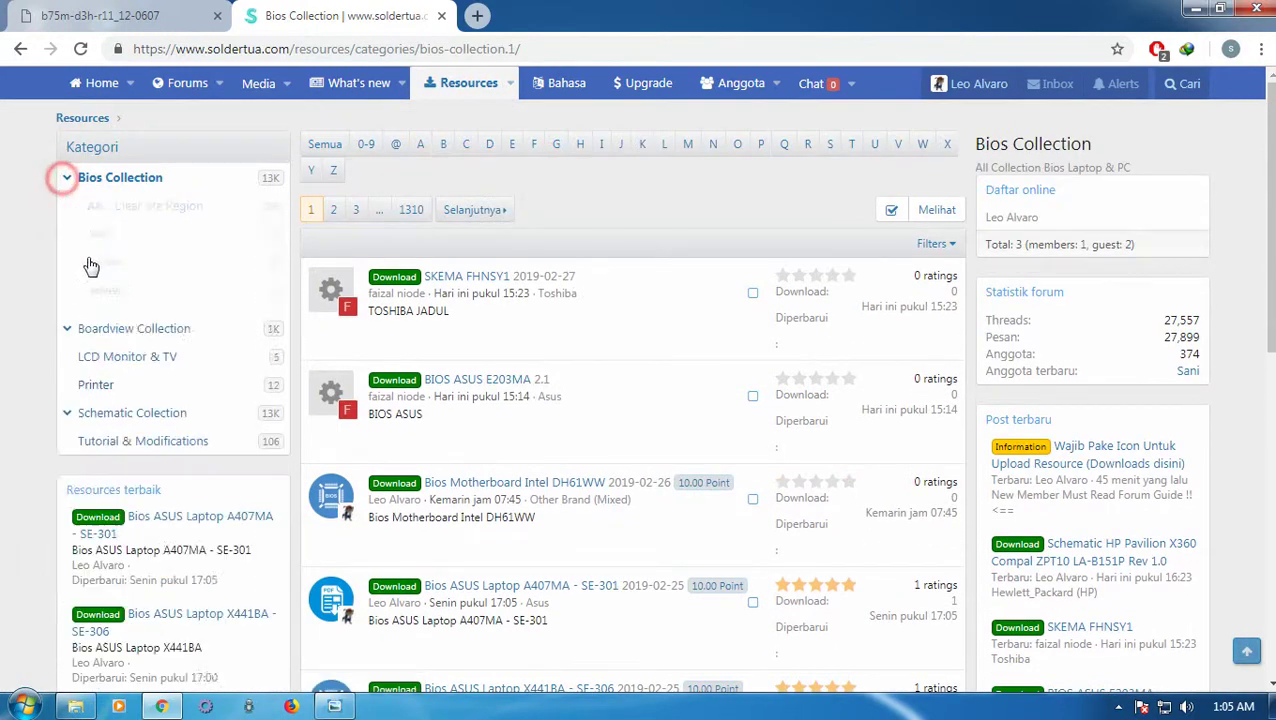
# Step: Look through the subcategories of Boardview Collection and Schematic Colection
pyautogui.click(66, 205)
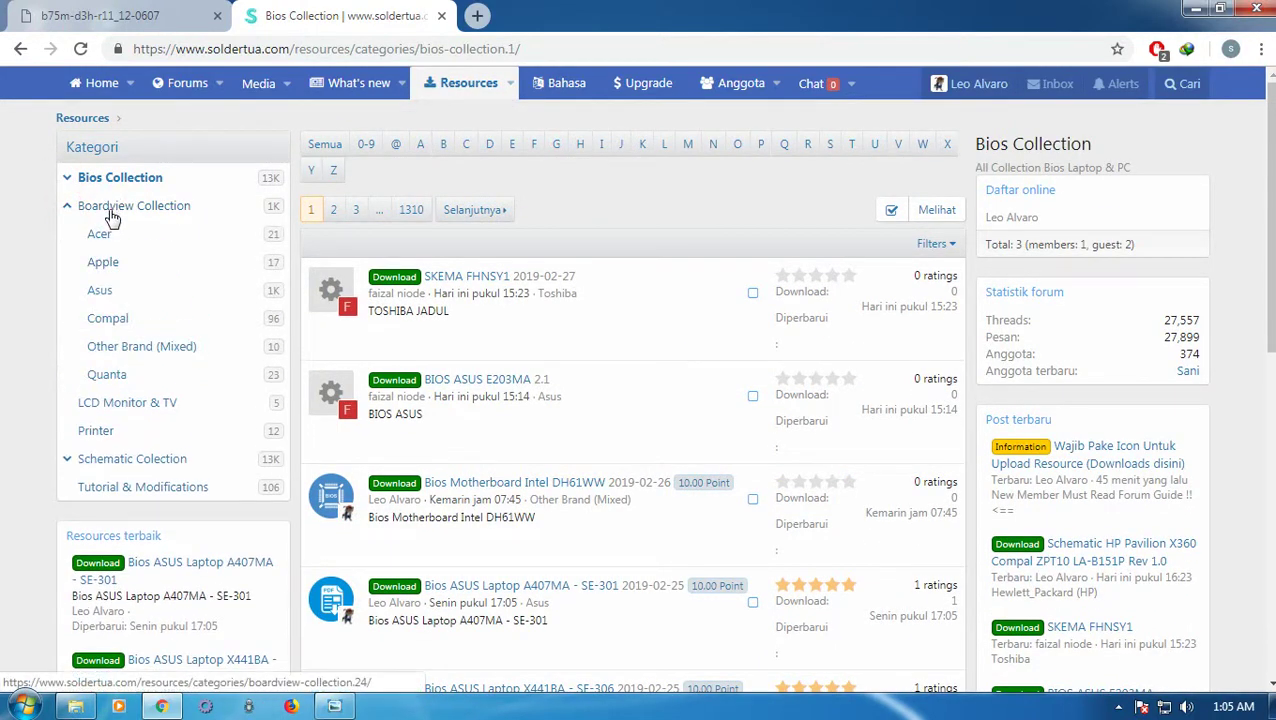
pyautogui.click(66, 205)
pyautogui.click(67, 291)
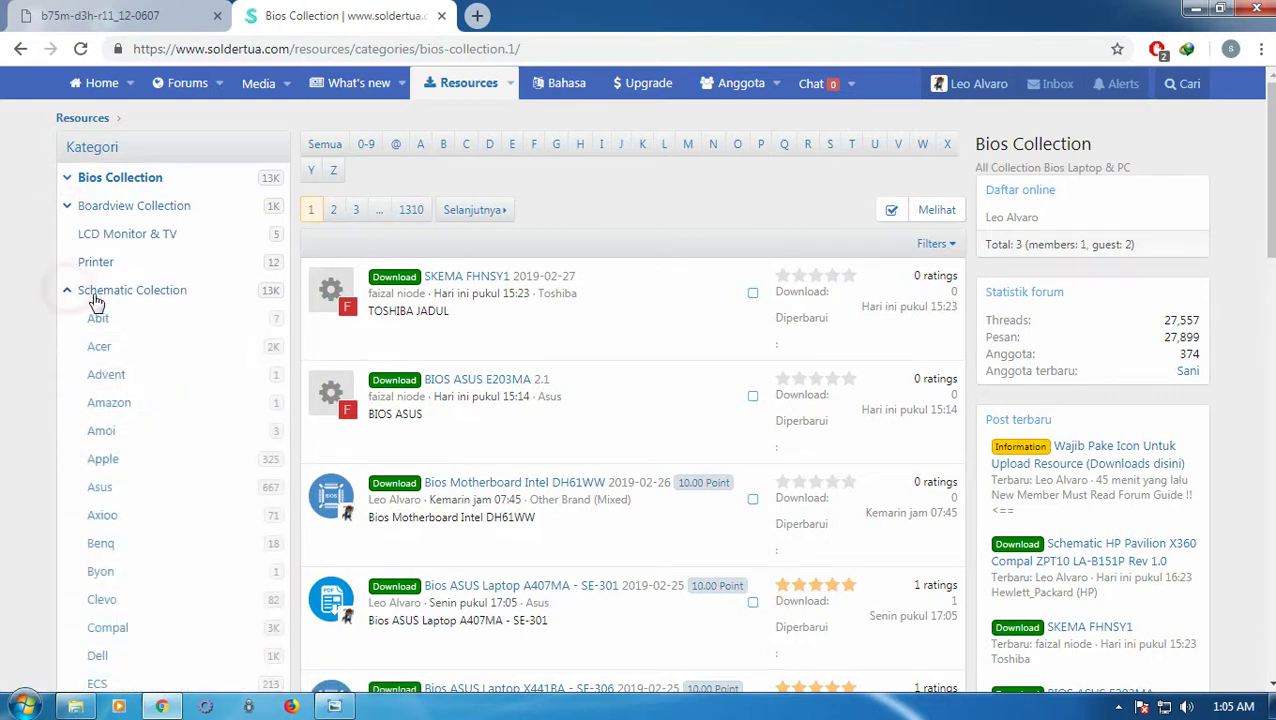
pyautogui.scroll(-2, 162, 493)
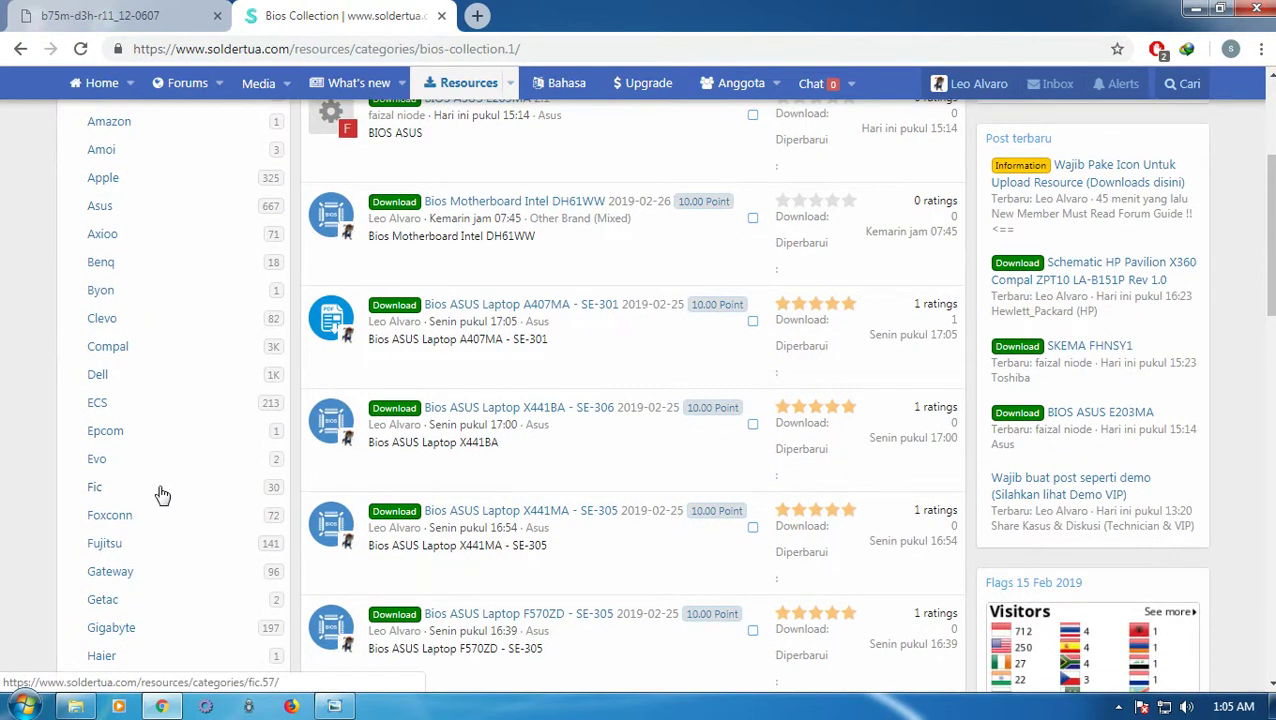
pyautogui.scroll(3, 162, 493)
pyautogui.scroll(-5, 150, 455)
pyautogui.scroll(-3, 170, 460)
pyautogui.scroll(2, 170, 460)
pyautogui.scroll(5, 168, 458)
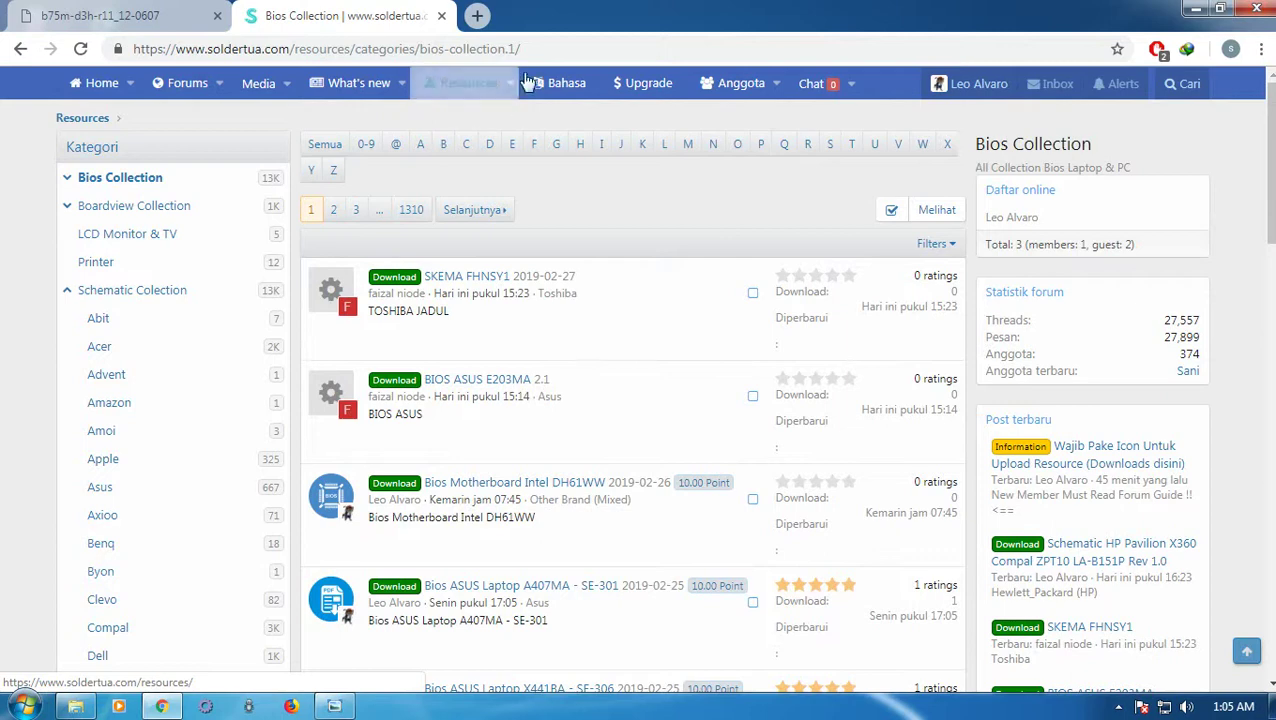
# Step: Start adding a new resource in the Gigabyte category under Schematic Colection
pyautogui.click(452, 90)
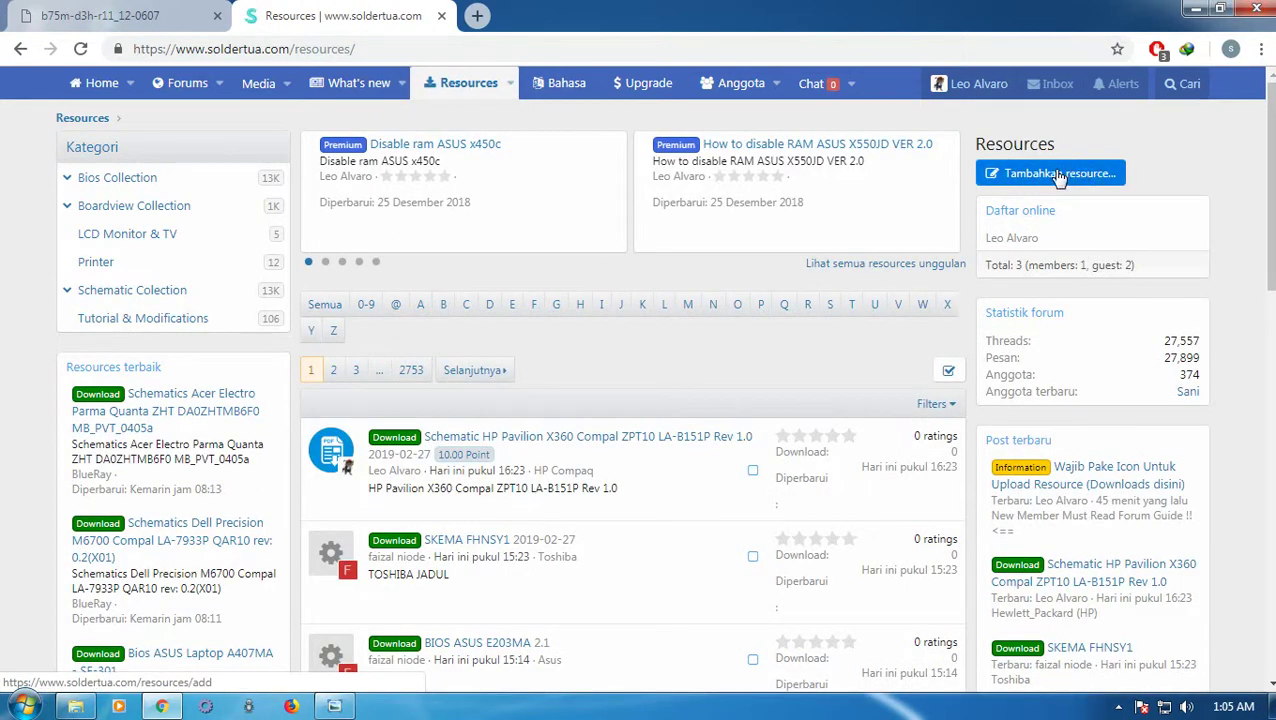
pyautogui.click(1058, 174)
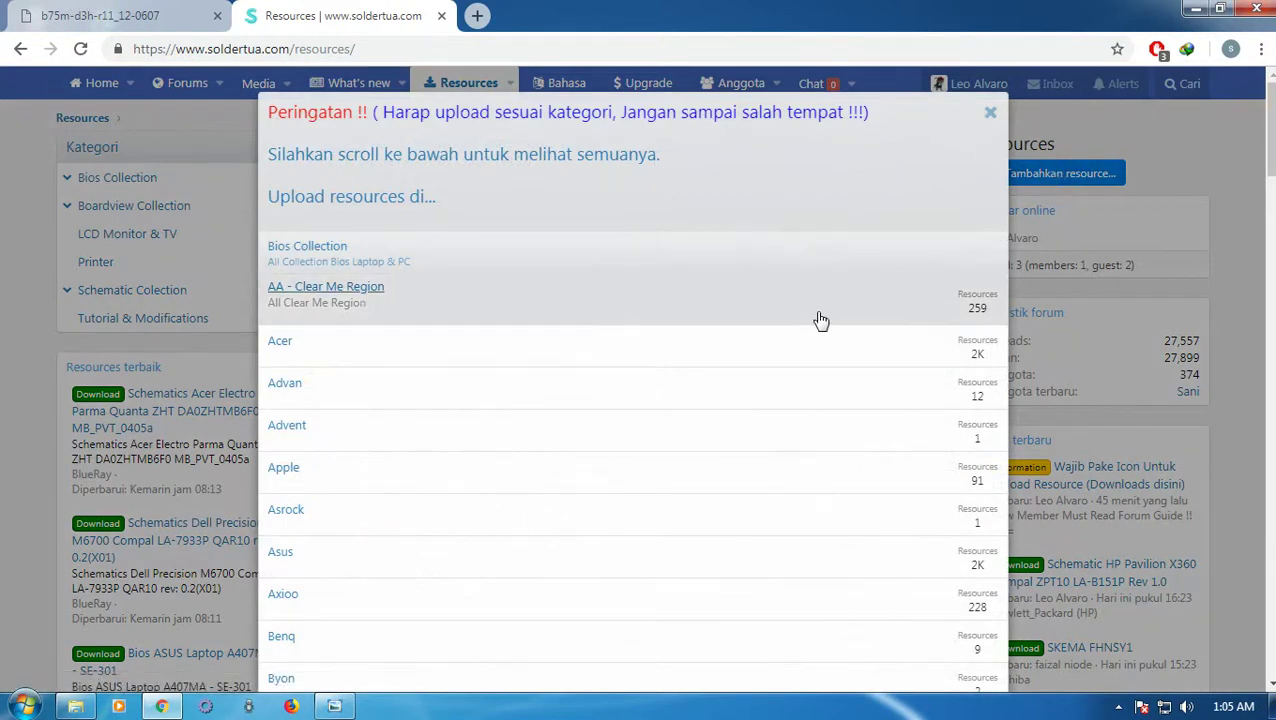
pyautogui.scroll(-2, 820, 330)
pyautogui.scroll(2, 820, 338)
pyautogui.scroll(-6, 336, 365)
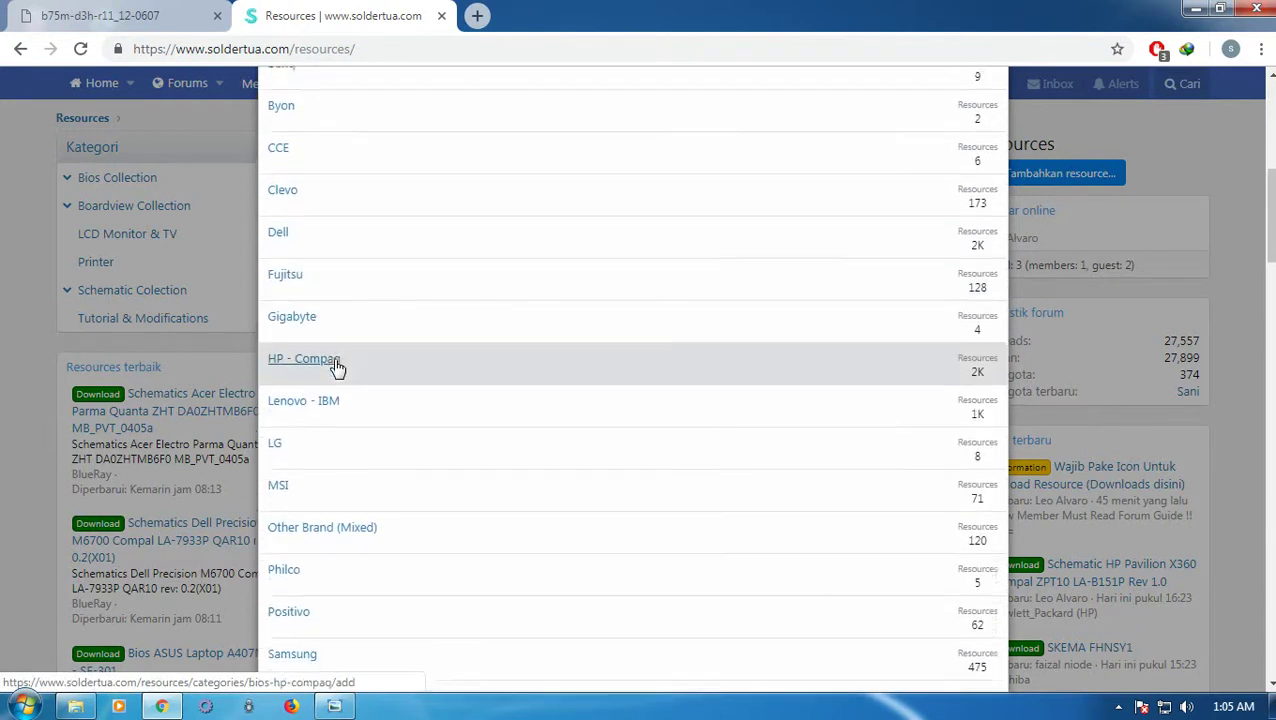
pyautogui.scroll(-3, 337, 368)
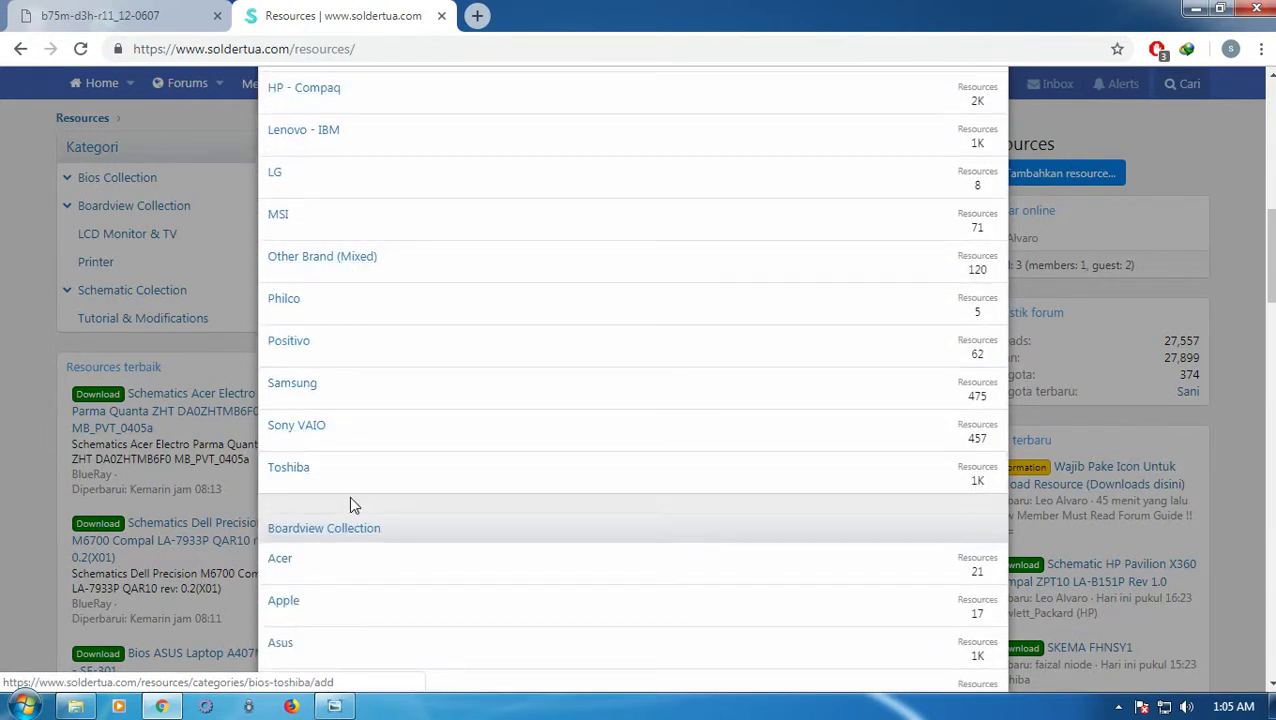
pyautogui.scroll(-1, 380, 480)
pyautogui.scroll(-4, 395, 455)
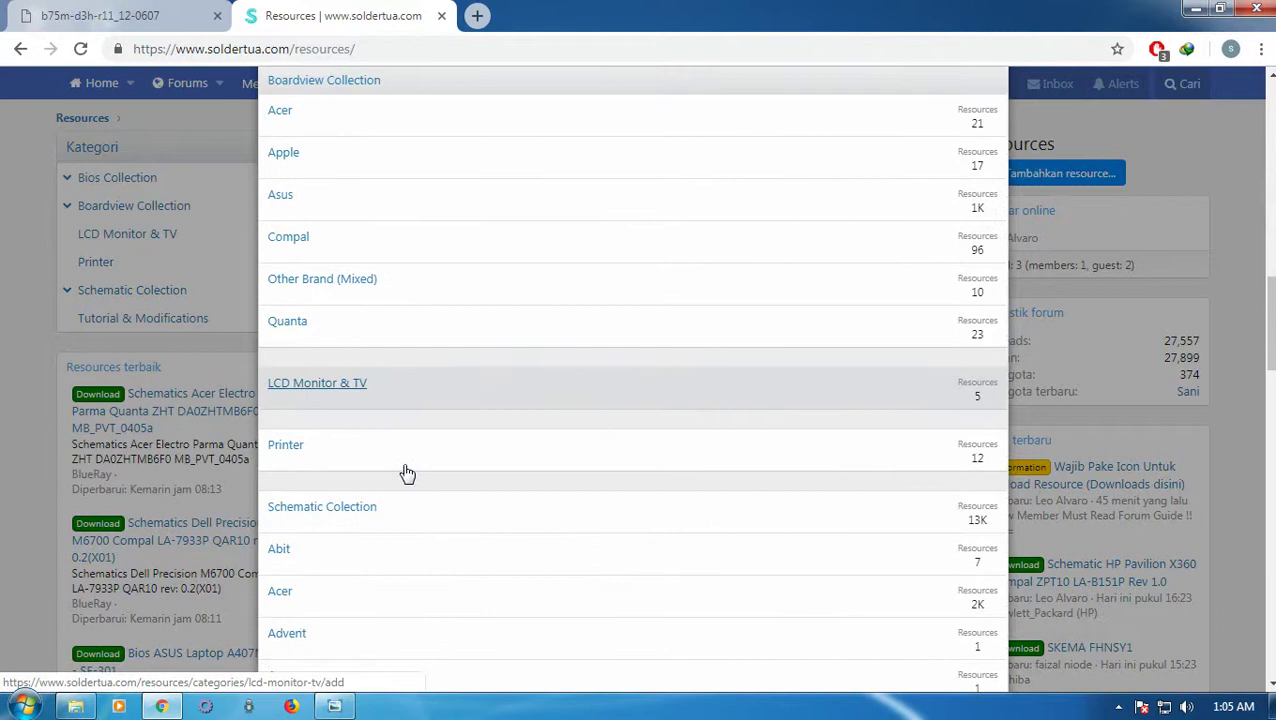
pyautogui.scroll(-4, 407, 472)
pyautogui.scroll(2, 347, 367)
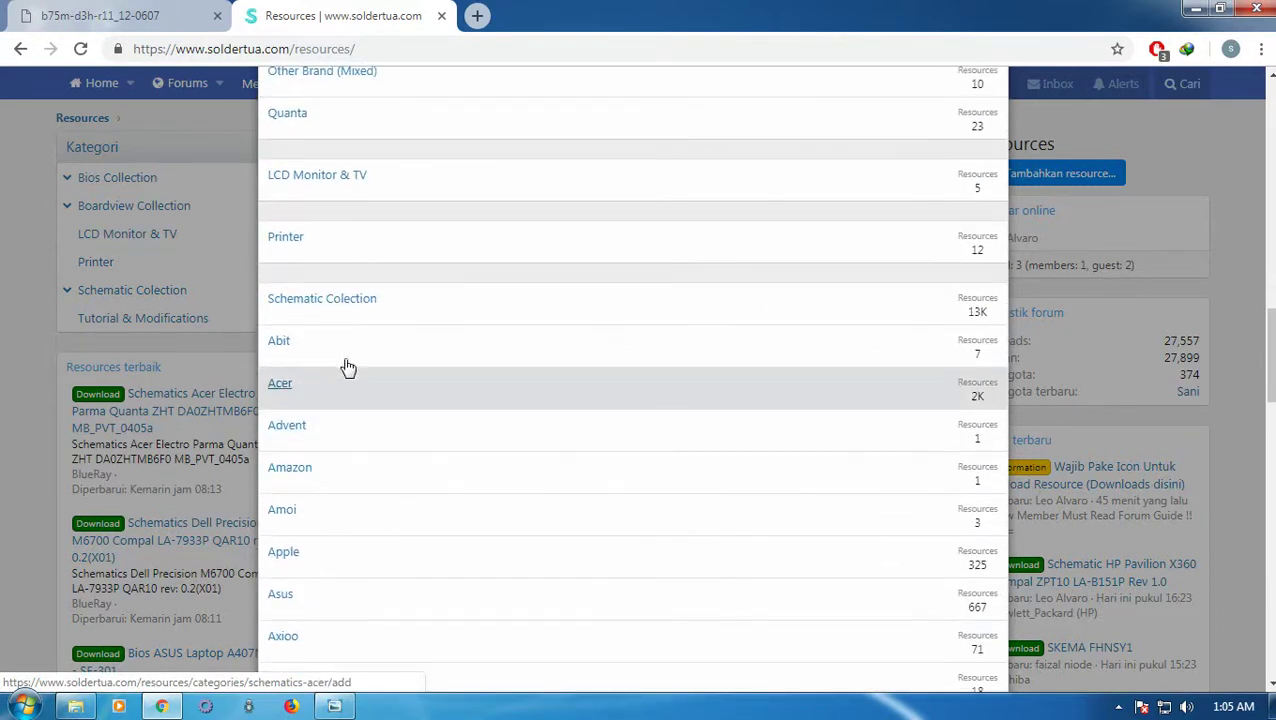
pyautogui.scroll(-4, 387, 421)
pyautogui.scroll(-5, 390, 421)
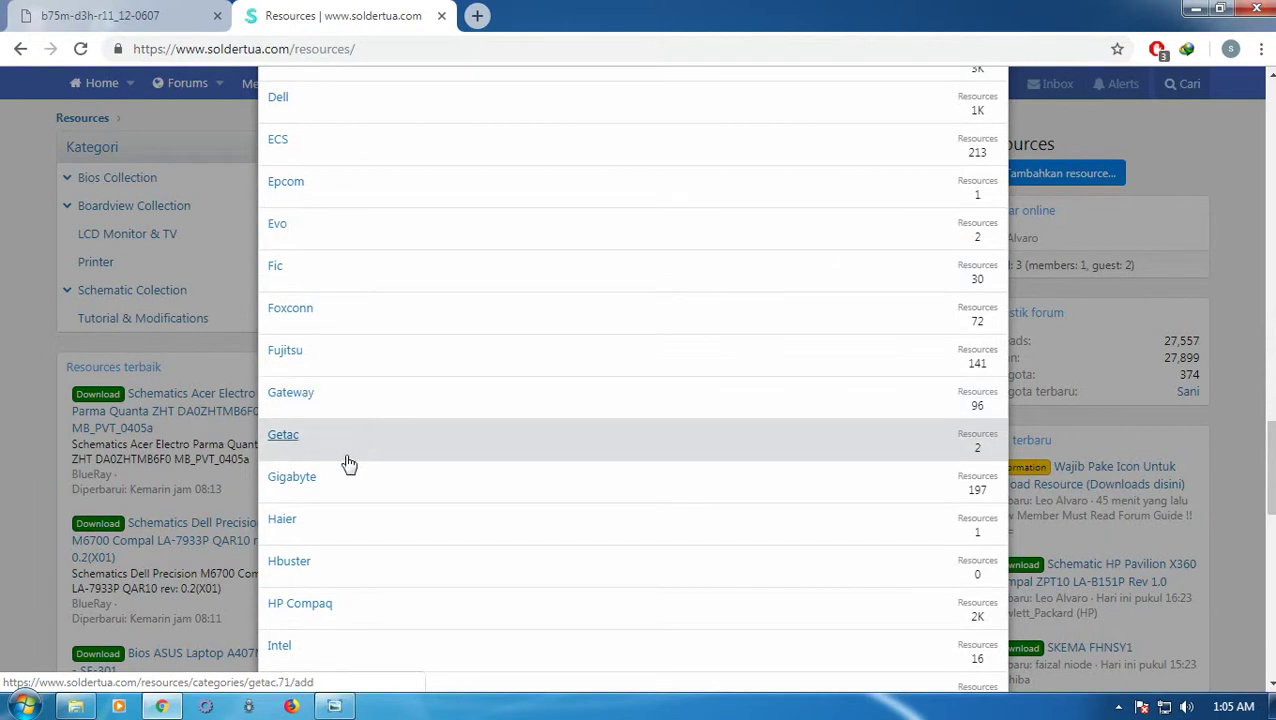
pyautogui.click(290, 484)
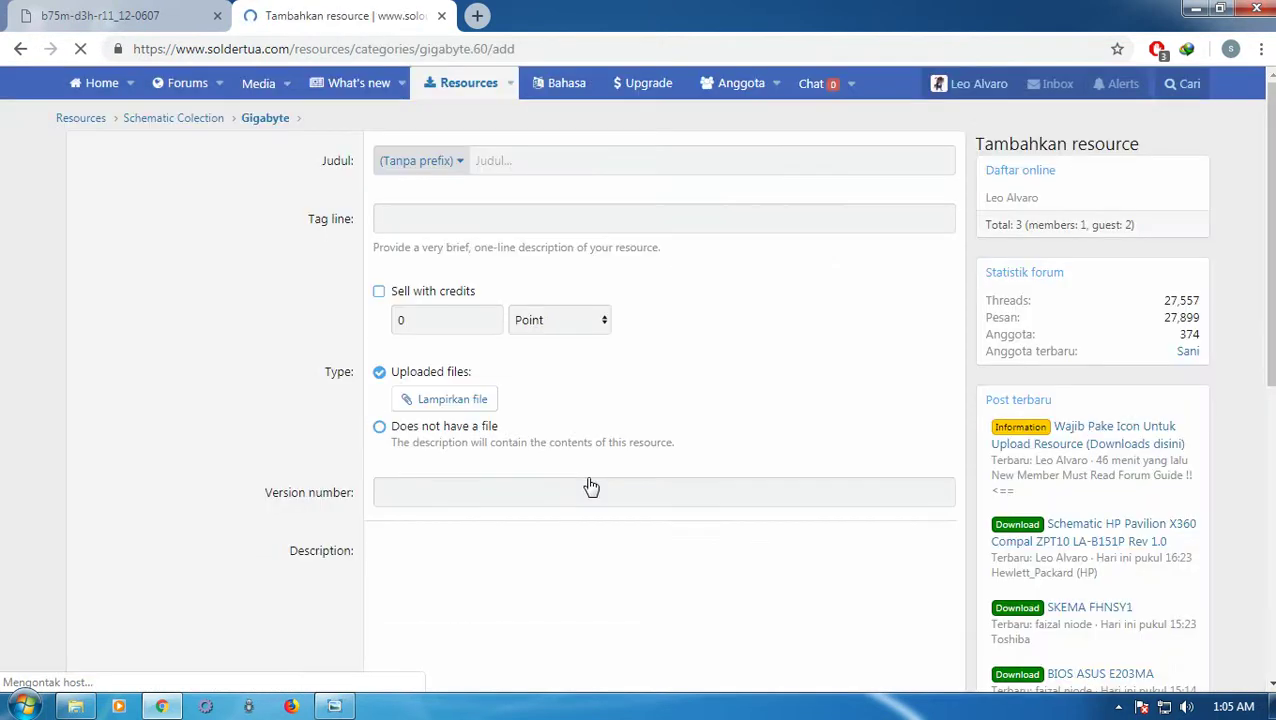
# Step: Attach Schematic Gigabyte GA-B75M-D3H r1.1.pdf from drive F: as the resource's uploaded file, copying its file name on the way
pyautogui.click(445, 405)
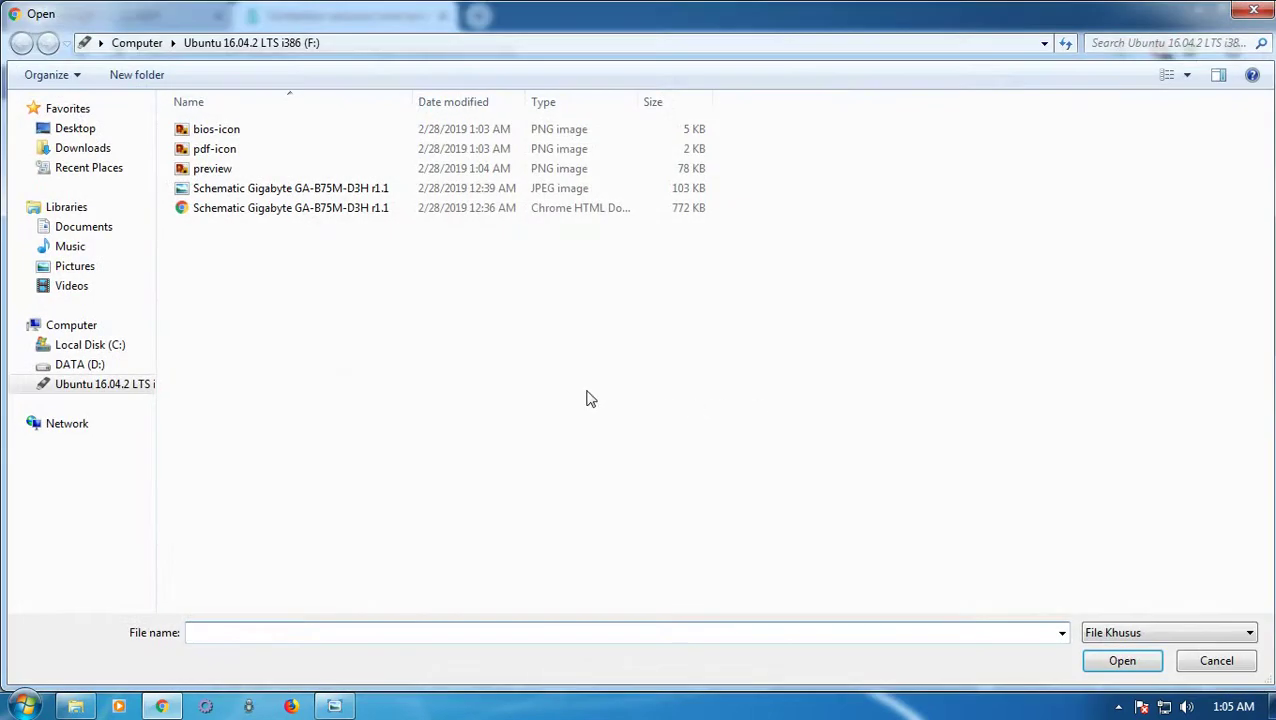
pyautogui.click(265, 210)
pyautogui.rightClick(265, 212)
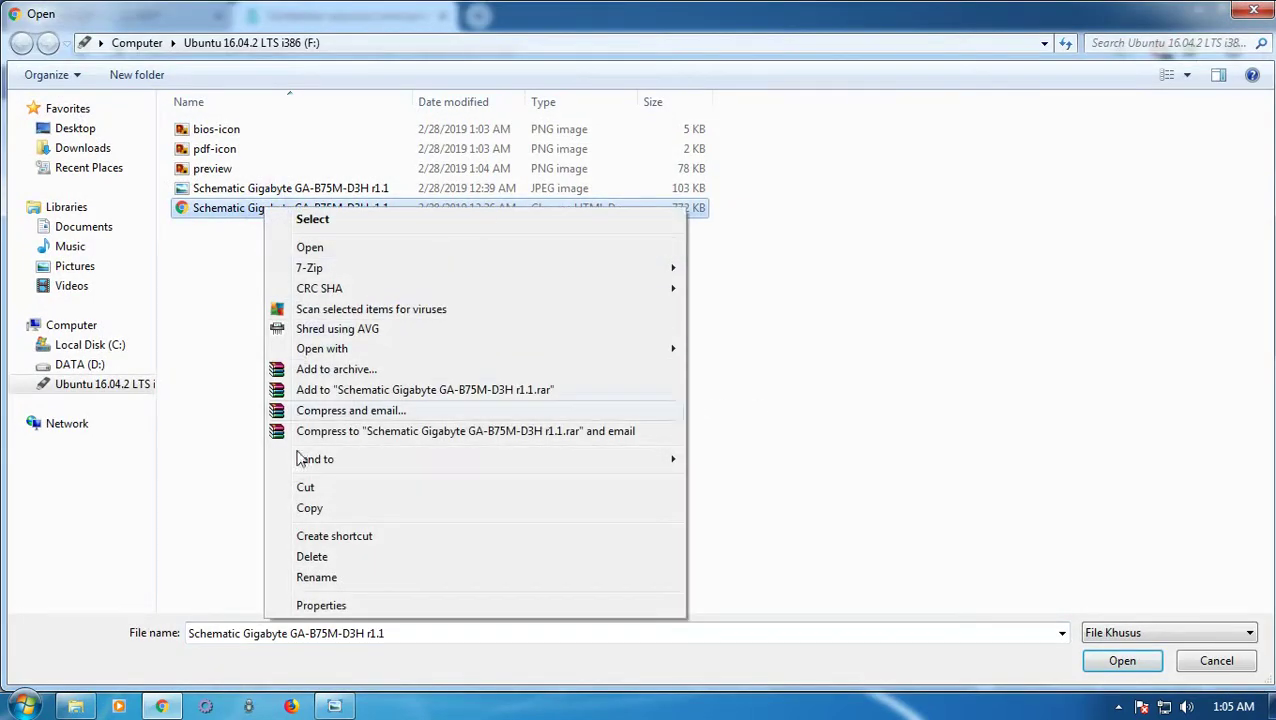
pyautogui.click(310, 576)
pyautogui.rightClick(265, 210)
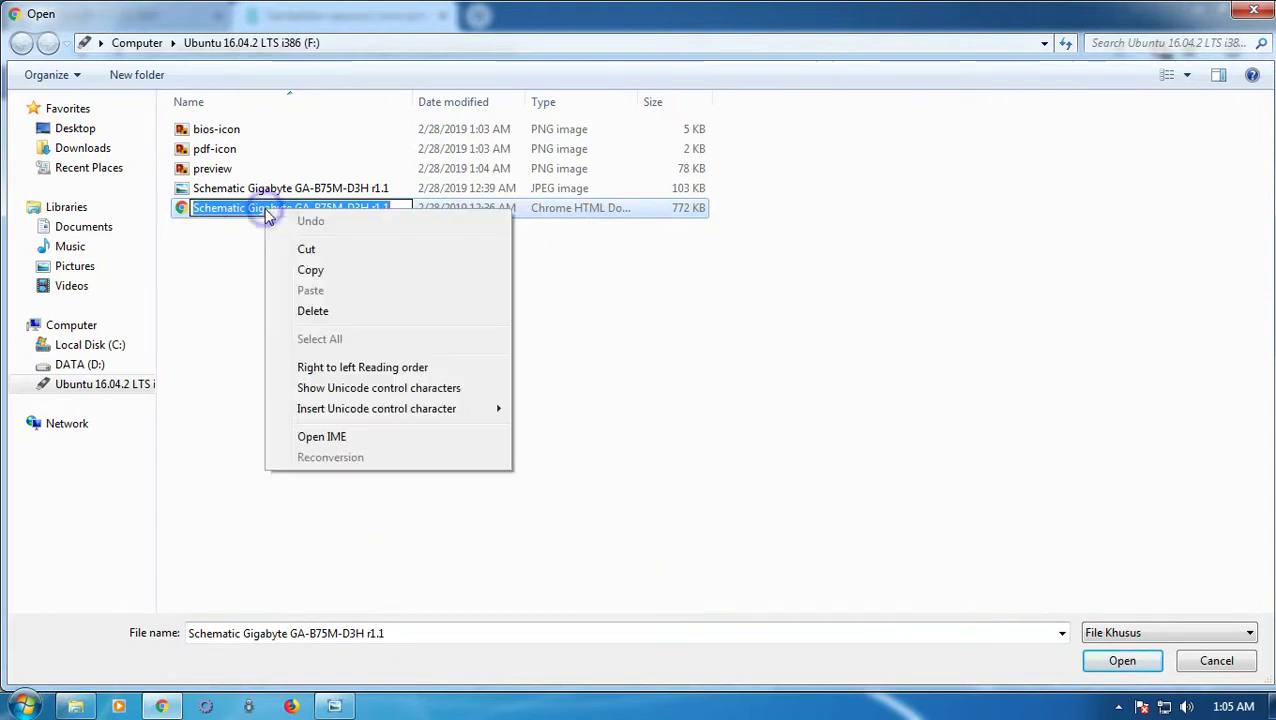
pyautogui.click(295, 270)
pyautogui.click(1026, 676)
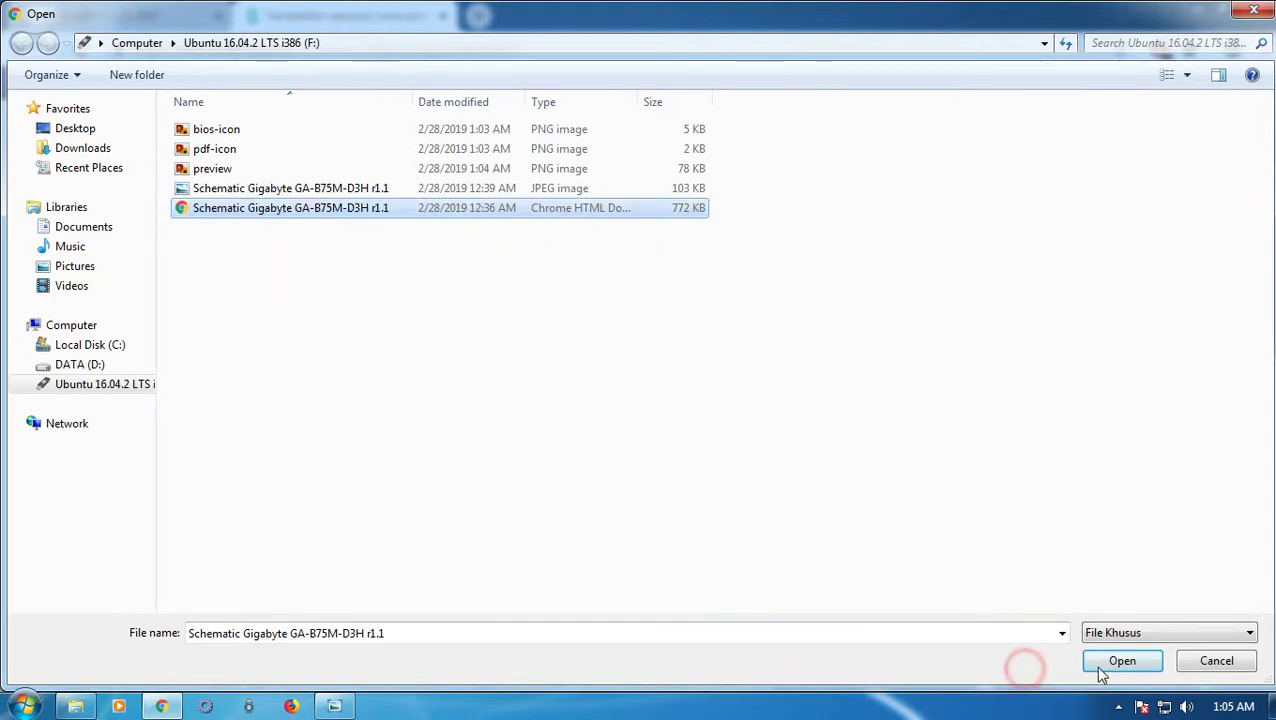
pyautogui.click(1122, 664)
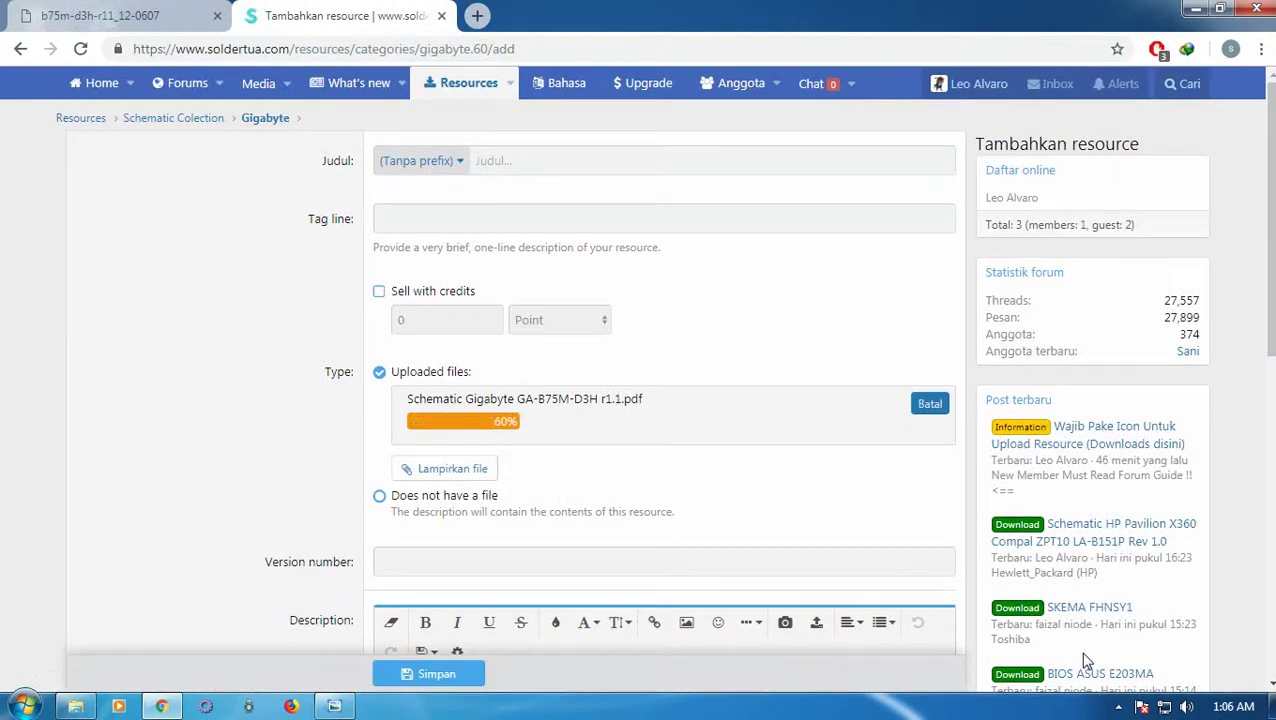
# Step: Set the title prefix to Download and paste "Schematic Gigabyte GA-B75M-D3H r1.1" as the resource title
pyautogui.click(438, 161)
pyautogui.click(425, 235)
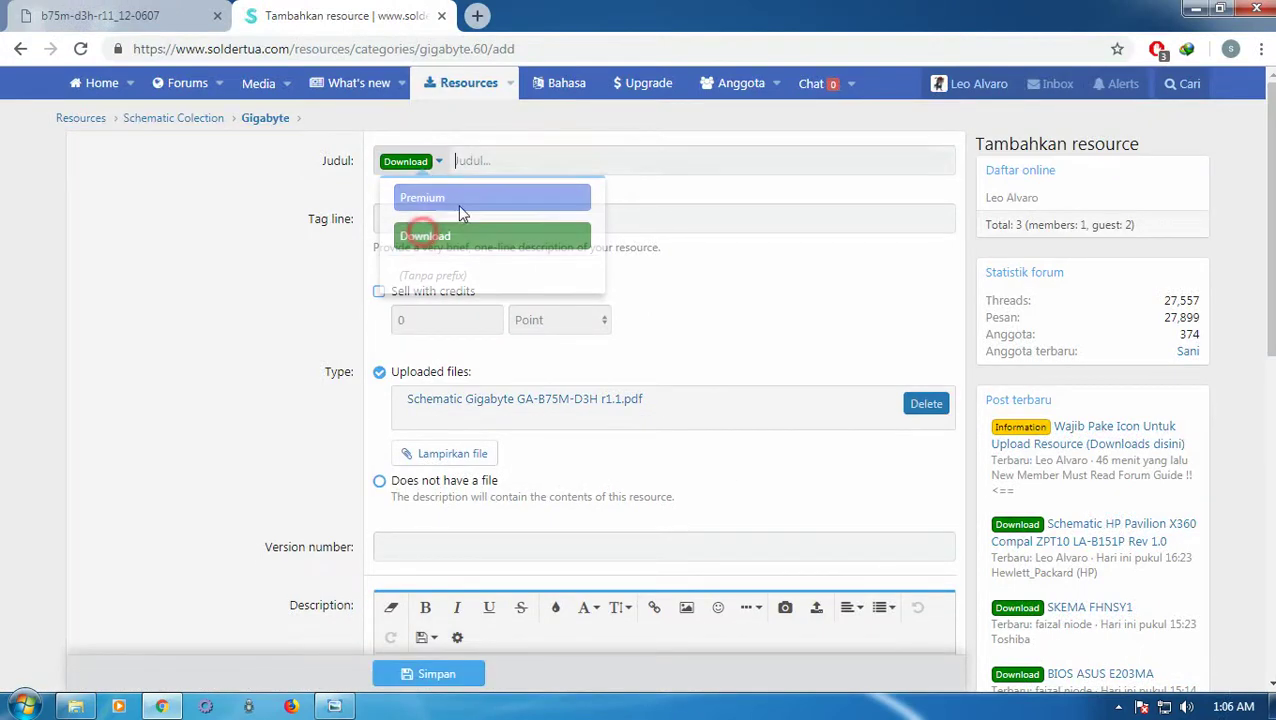
pyautogui.rightClick(493, 161)
pyautogui.click(536, 272)
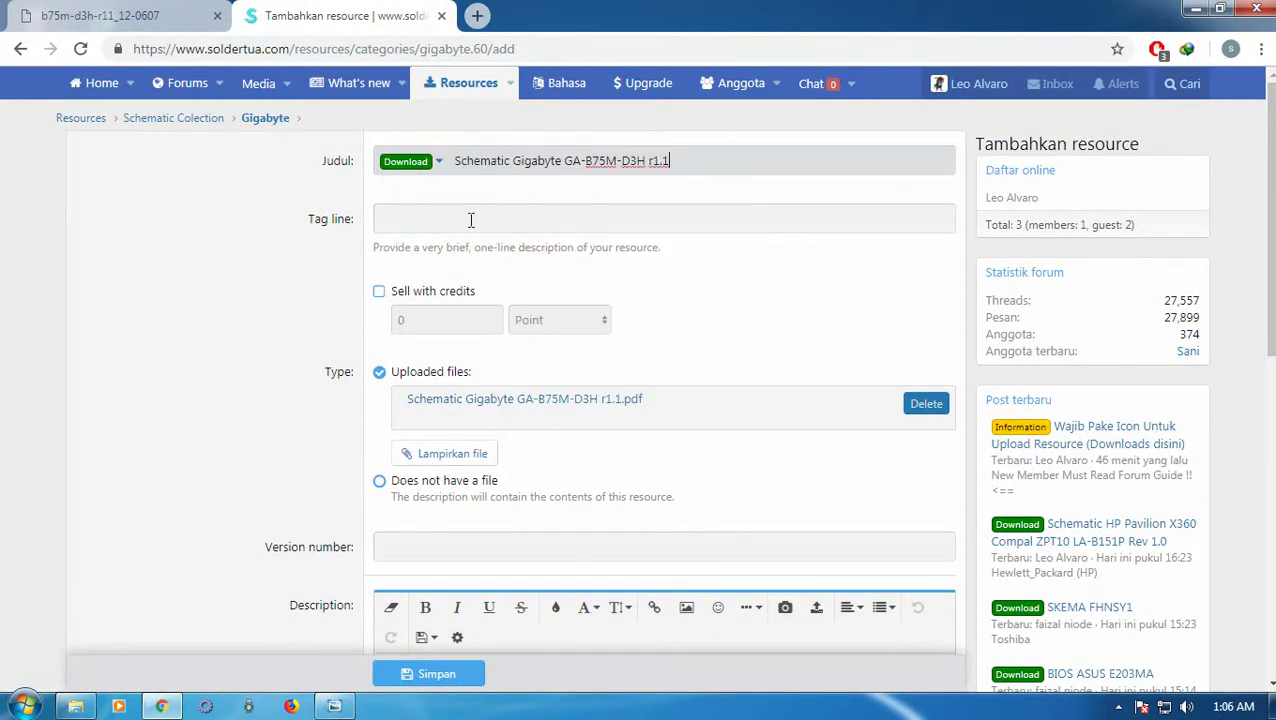
# Step: Paste "Schematic Gigabyte GA-B75M-D3H r1.1" as the tag line and enable selling with credits for 10 Point
pyautogui.click(470, 218)
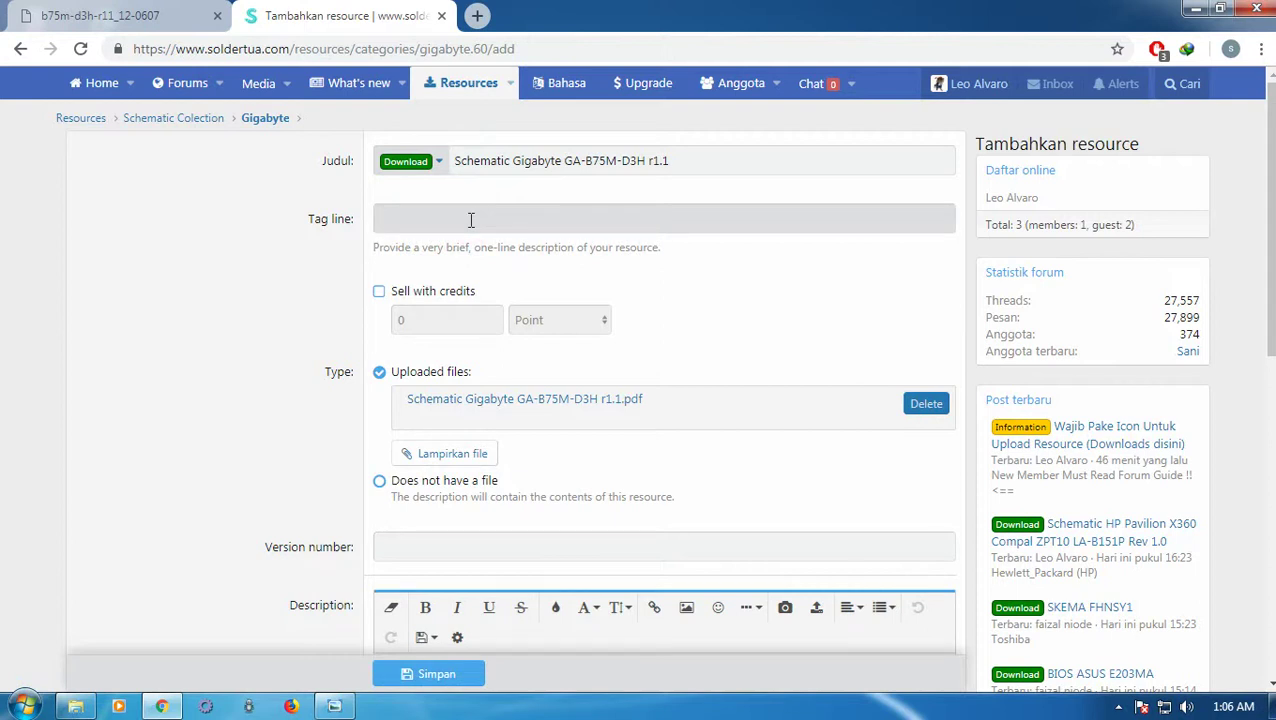
pyautogui.rightClick(470, 218)
pyautogui.click(512, 330)
pyautogui.moveTo(676, 162); pyautogui.dragTo(461, 160)
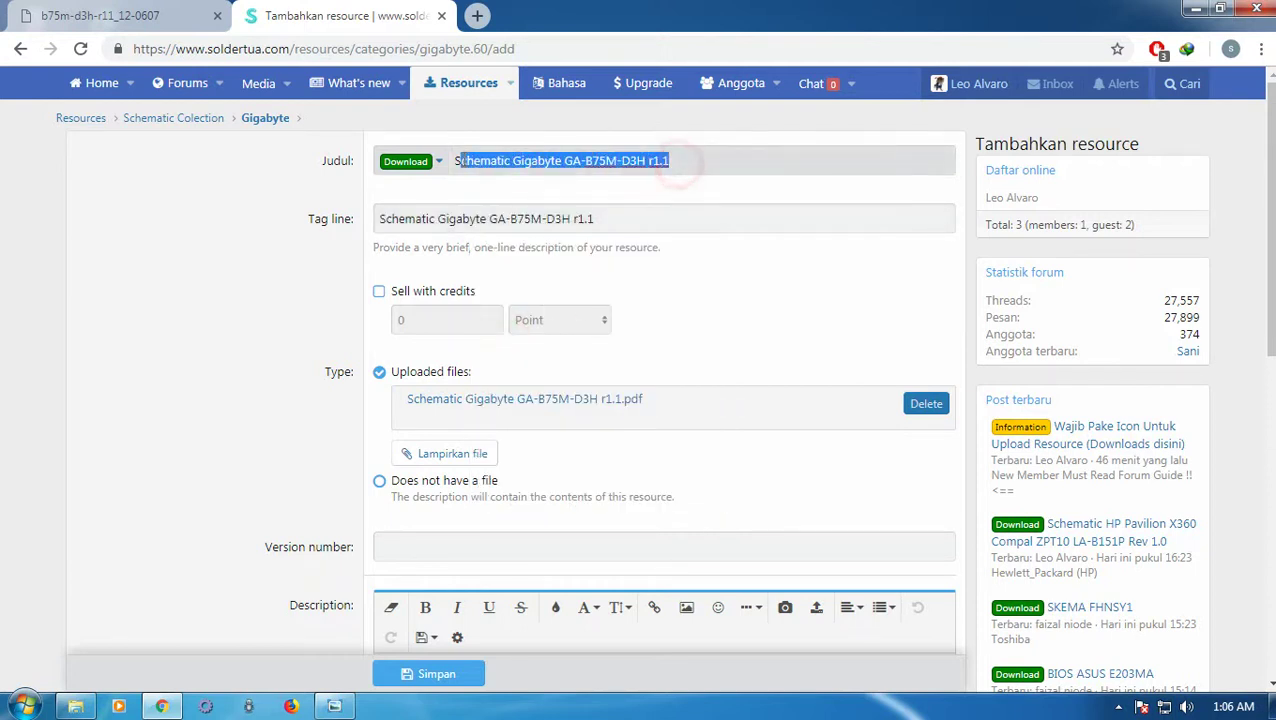
pyautogui.click(380, 292)
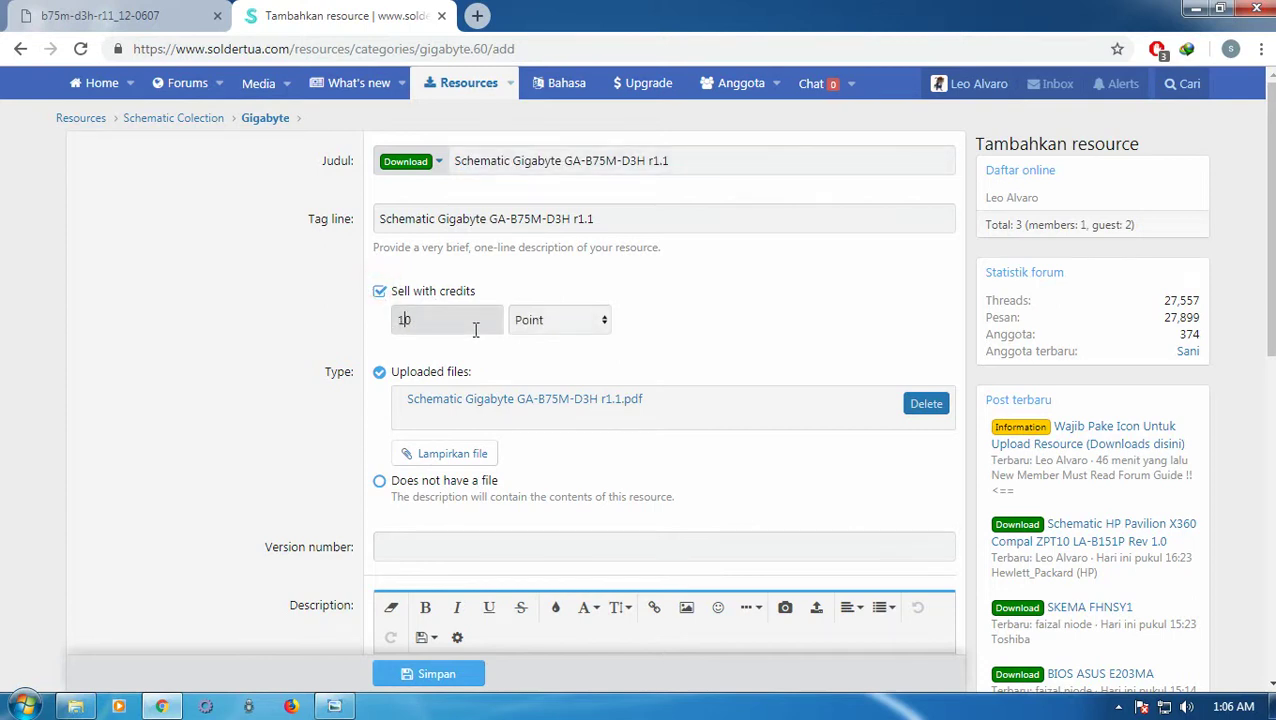
pyautogui.click(683, 308)
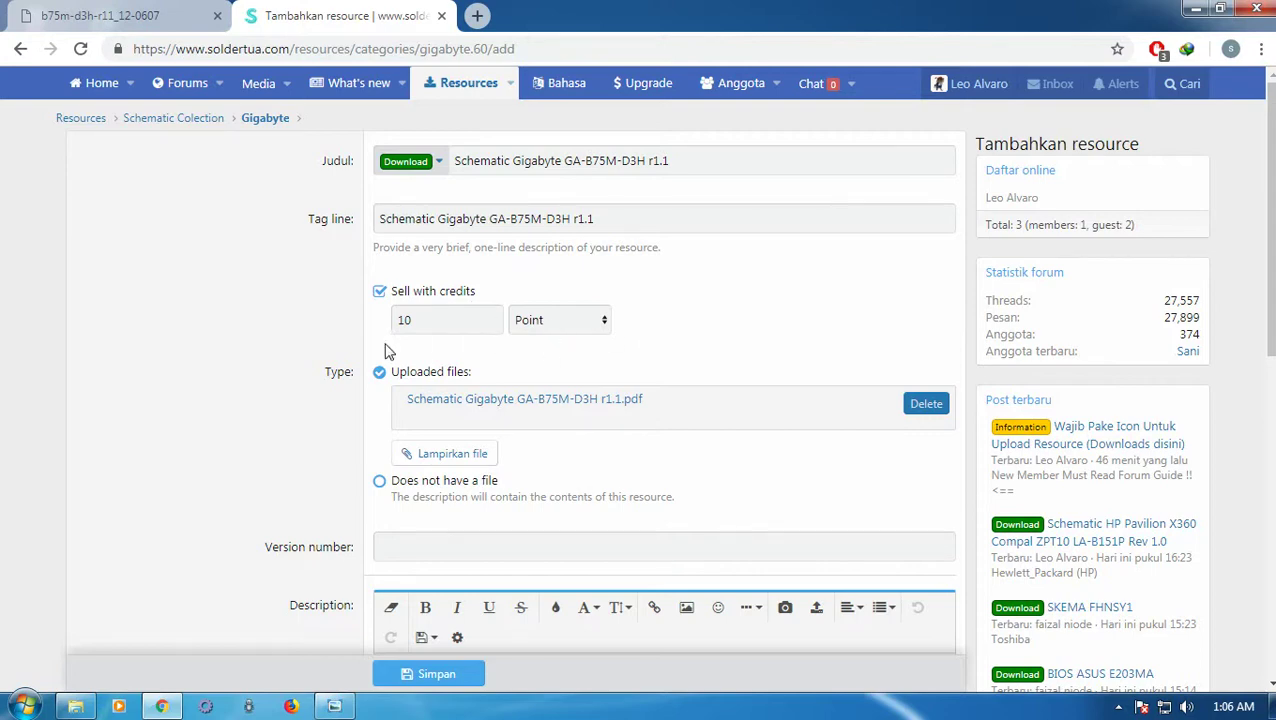
# Step: Paste "Schematic Gigabyte GA-B75M-D3H r1.1" into the resource description
pyautogui.scroll(-4, 686, 340)
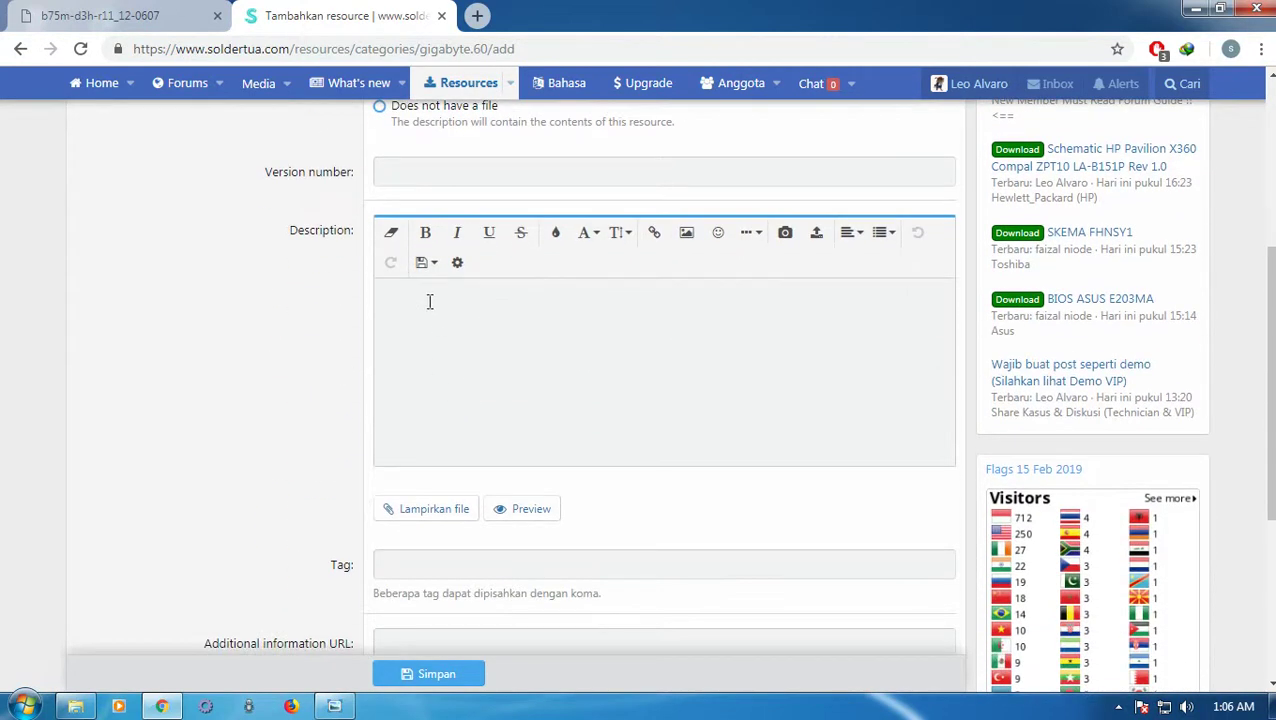
pyautogui.rightClick(427, 300)
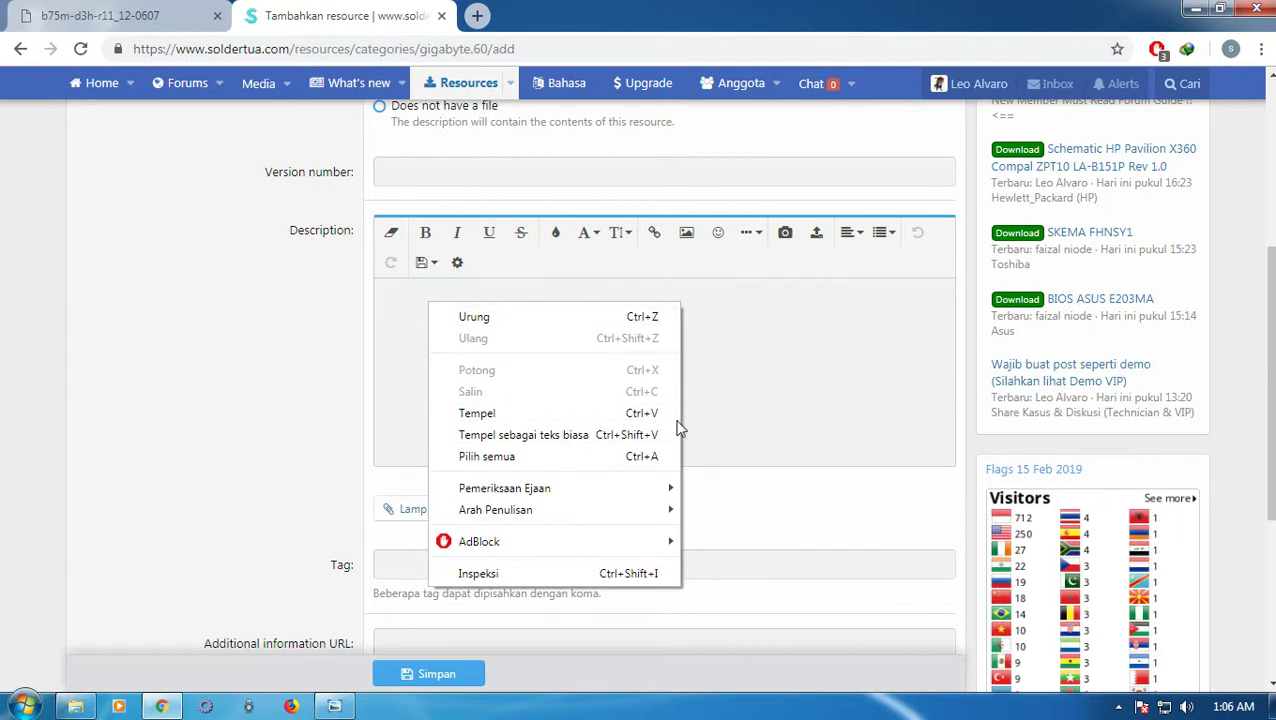
pyautogui.click(397, 298)
pyautogui.rightClick(437, 300)
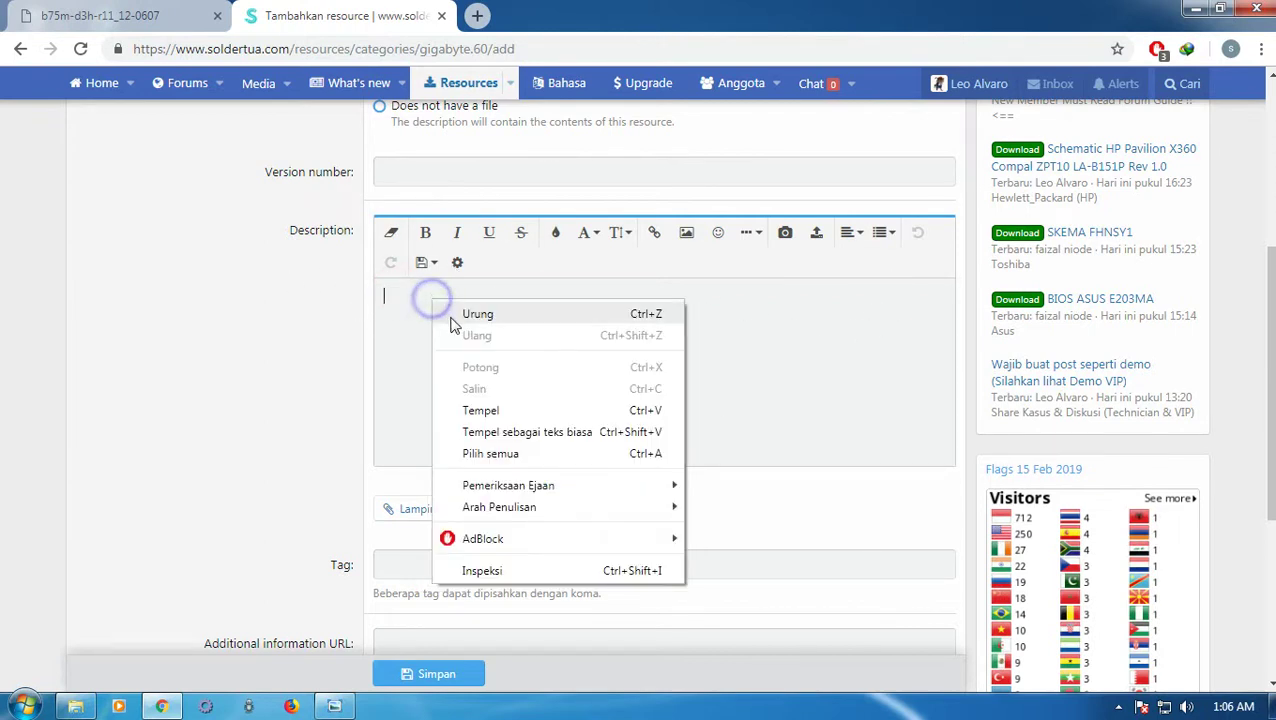
pyautogui.click(470, 407)
pyautogui.click(673, 306)
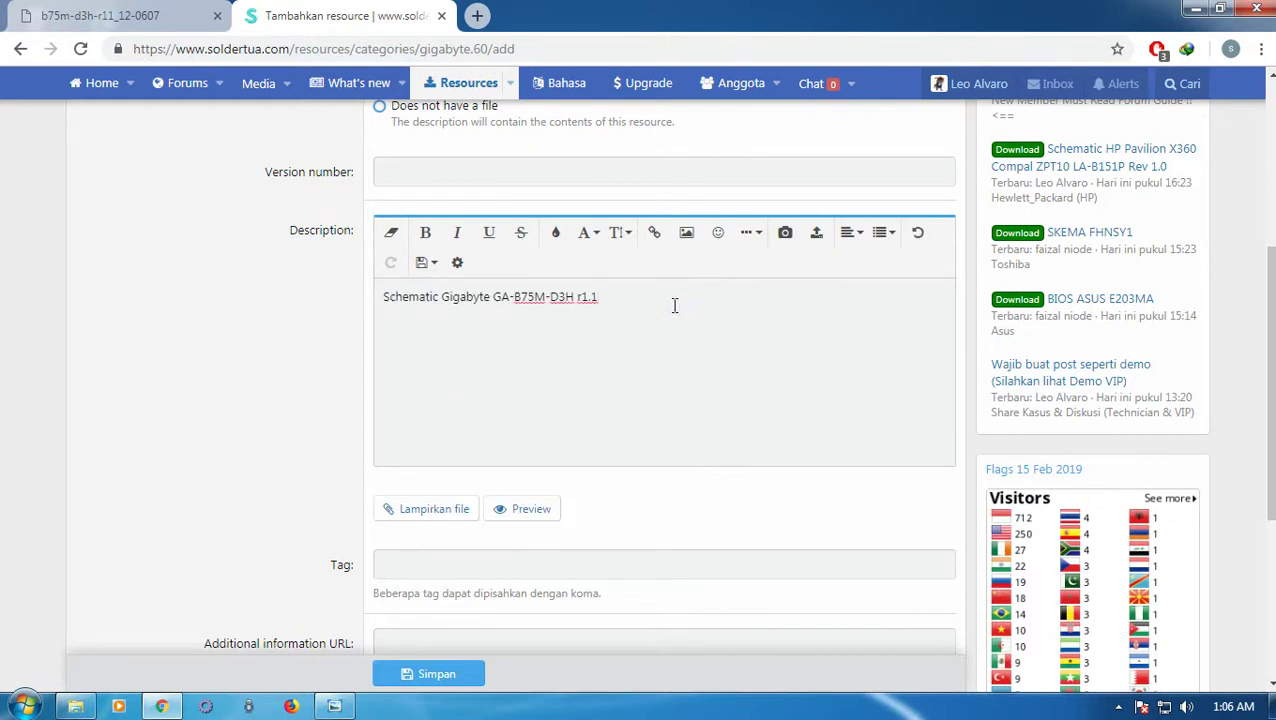
# Step: Attach preview.png from drive F: to the description and insert it as a full image below the text
pyautogui.click(425, 510)
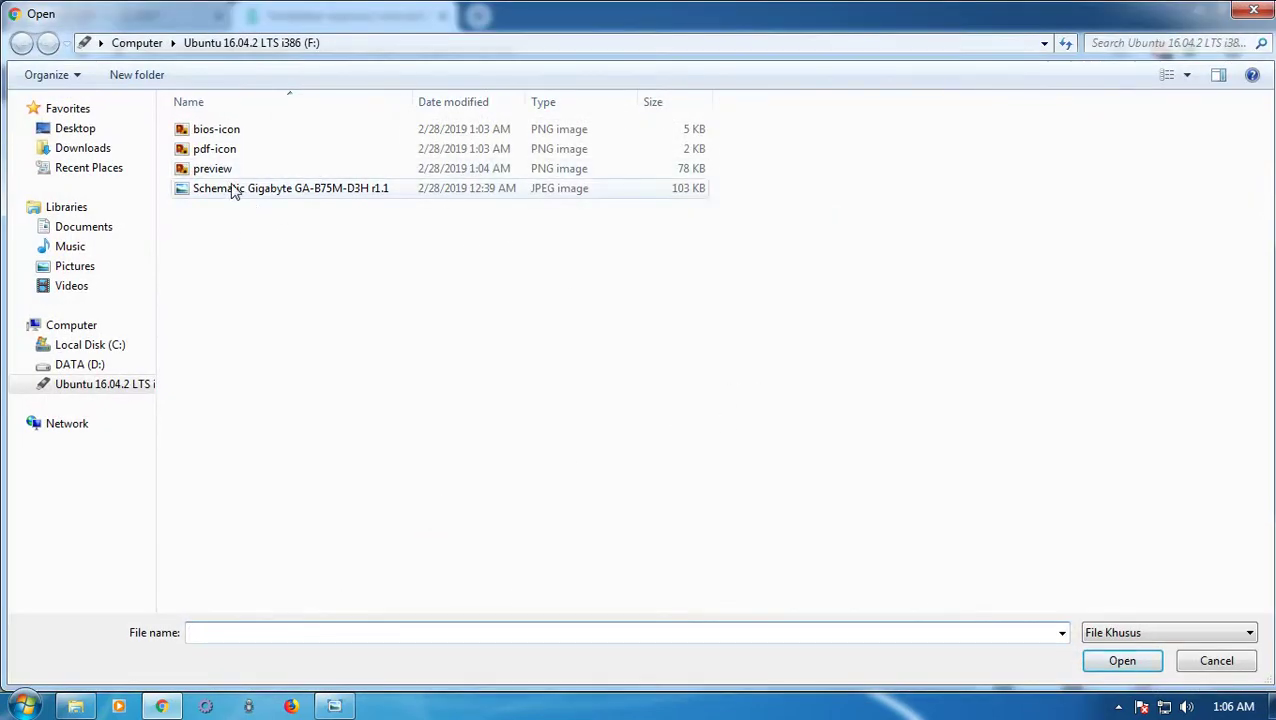
pyautogui.click(219, 168)
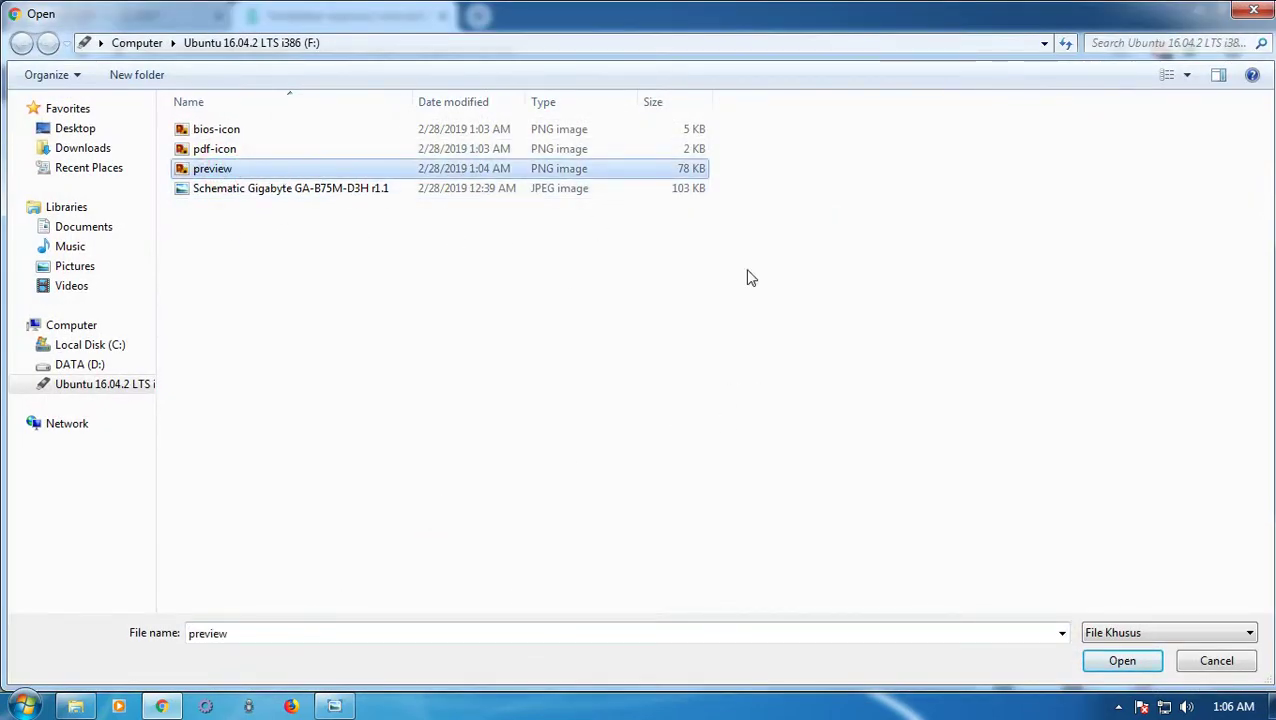
pyautogui.click(1121, 662)
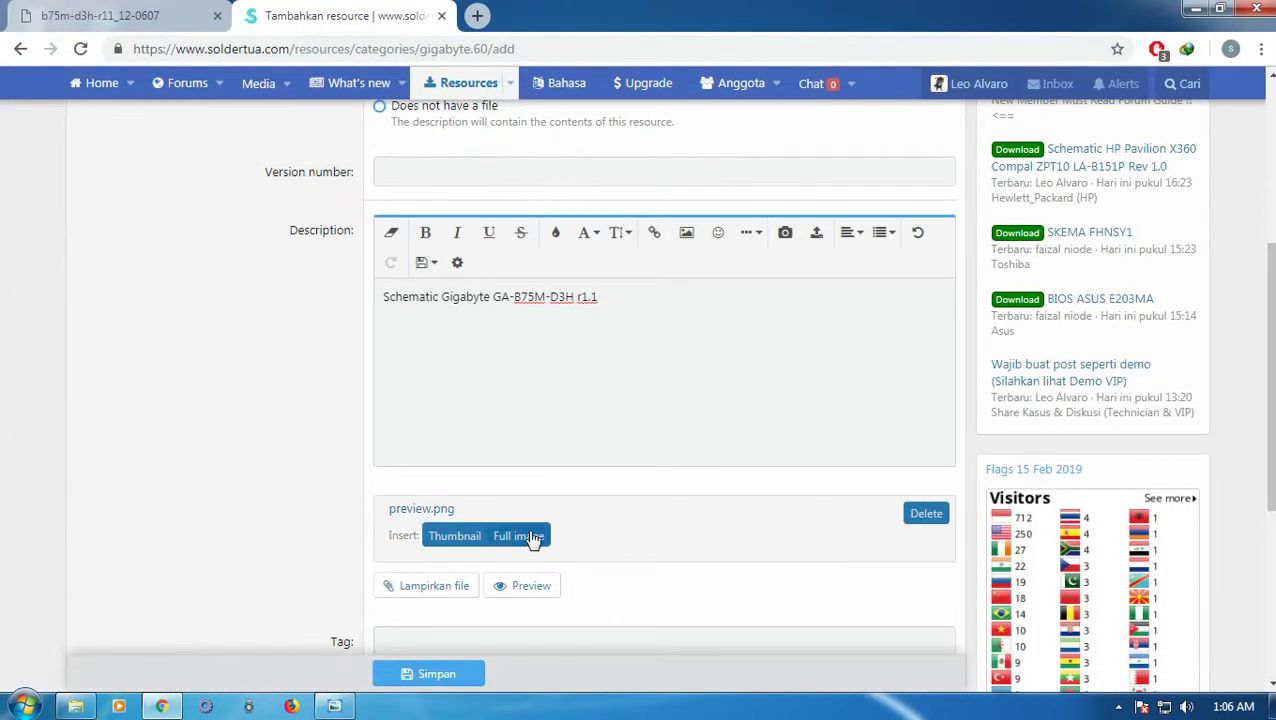
pyautogui.click(519, 540)
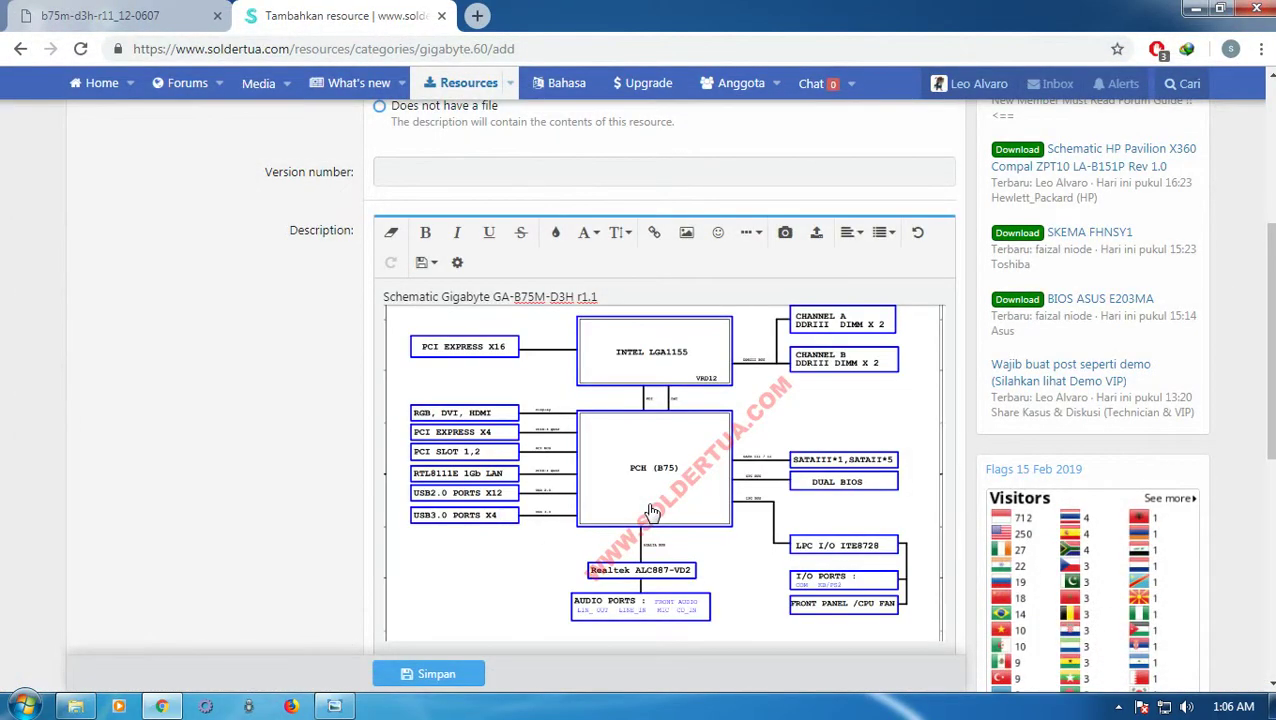
# Step: Choose pdf-icon.png from drive F: as the new icon for the resource
pyautogui.scroll(-2, 940, 484)
pyautogui.scroll(-2, 940, 484)
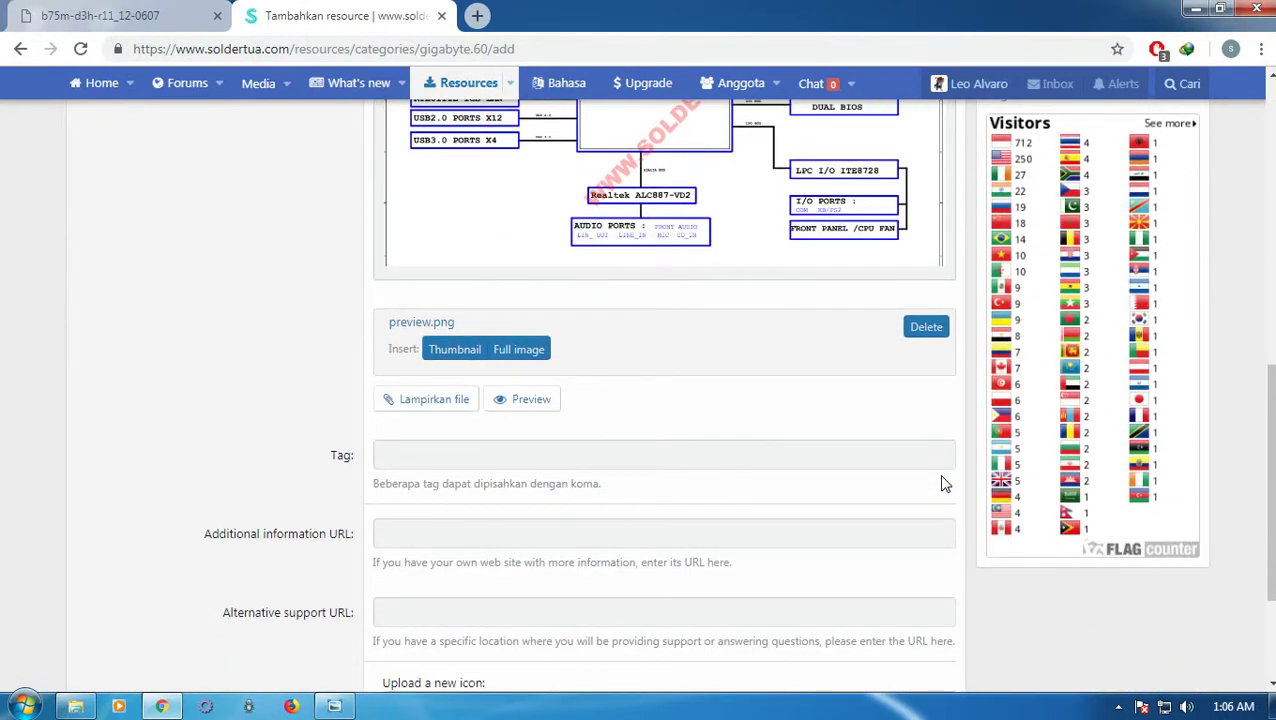
pyautogui.scroll(-2, 675, 481)
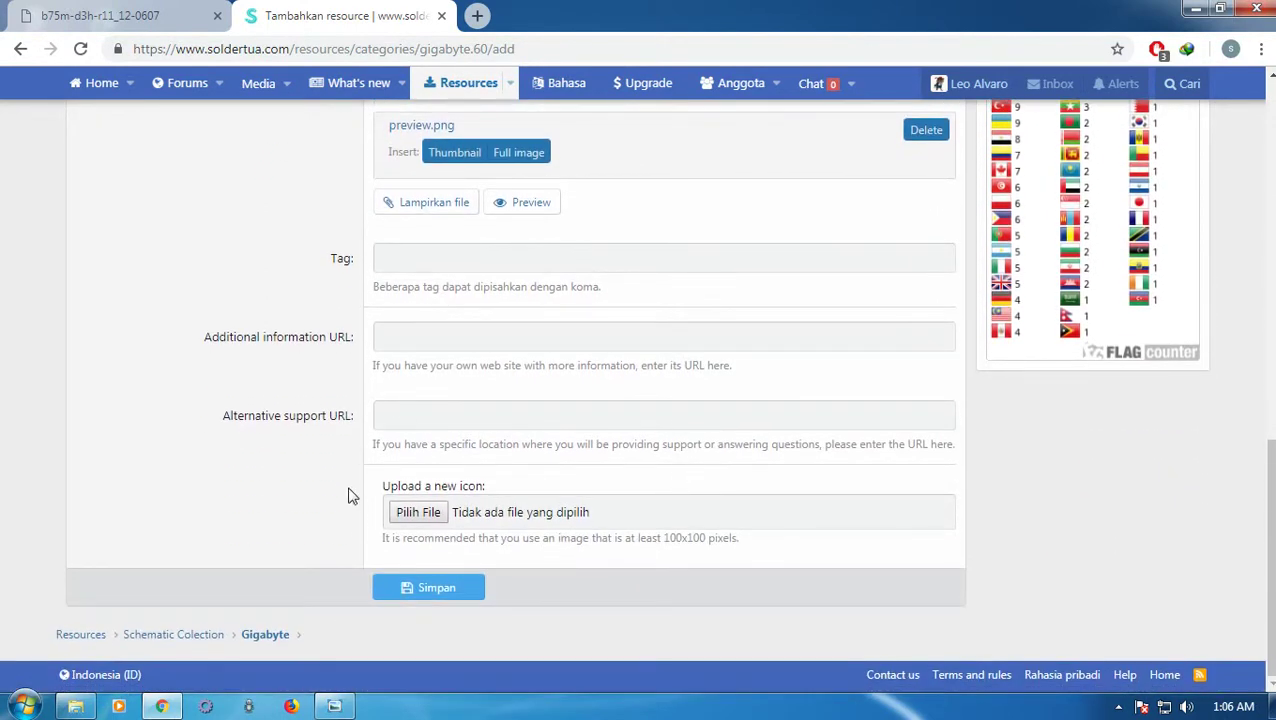
pyautogui.moveTo(499, 492); pyautogui.dragTo(370, 490)
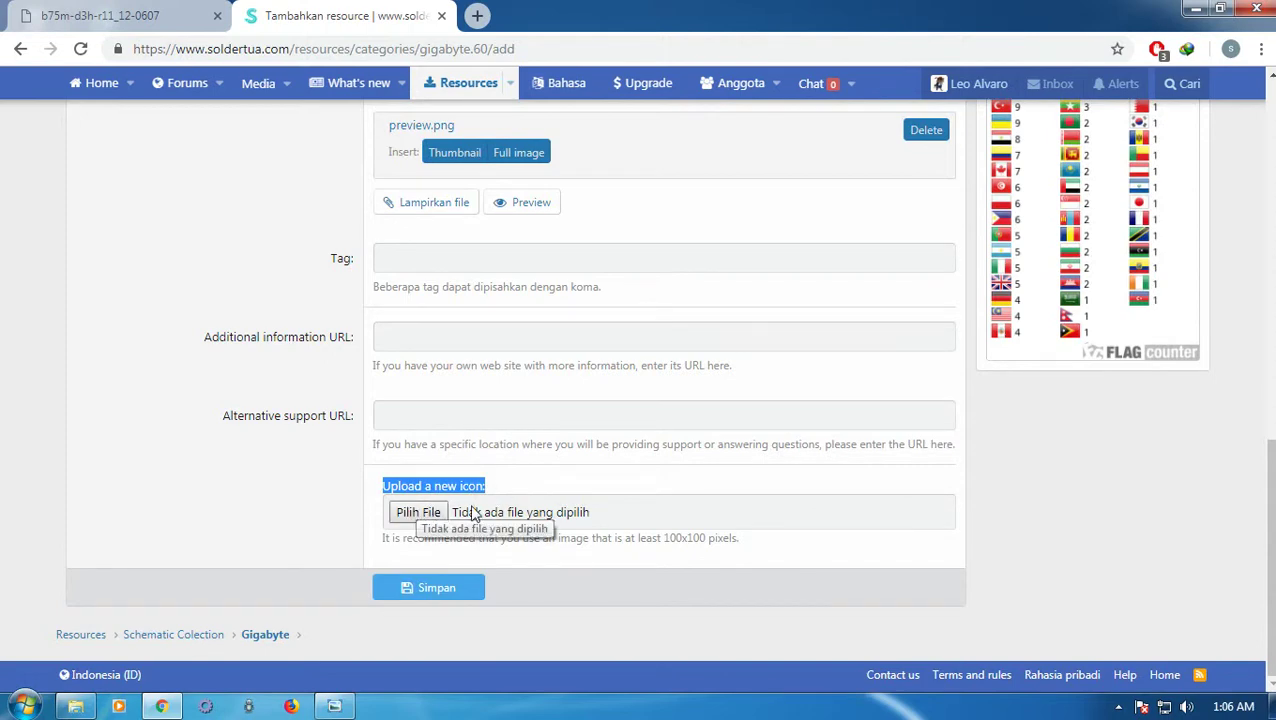
pyautogui.click(418, 514)
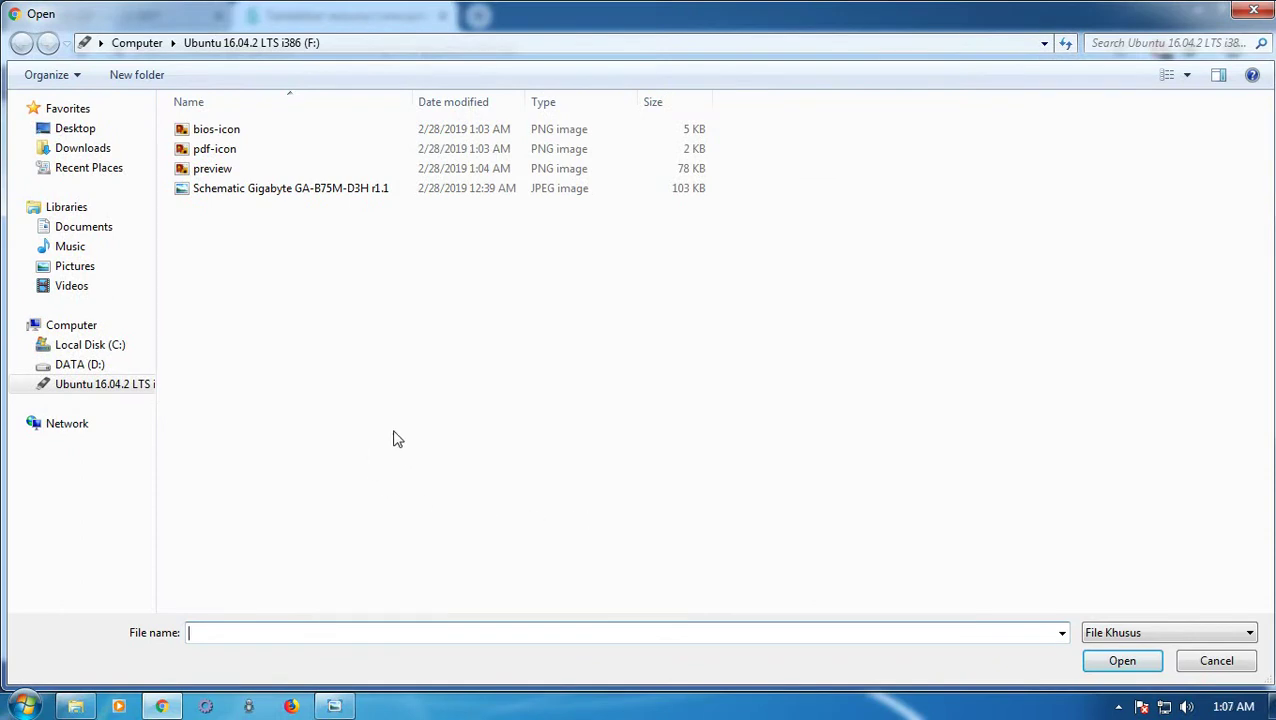
pyautogui.click(220, 152)
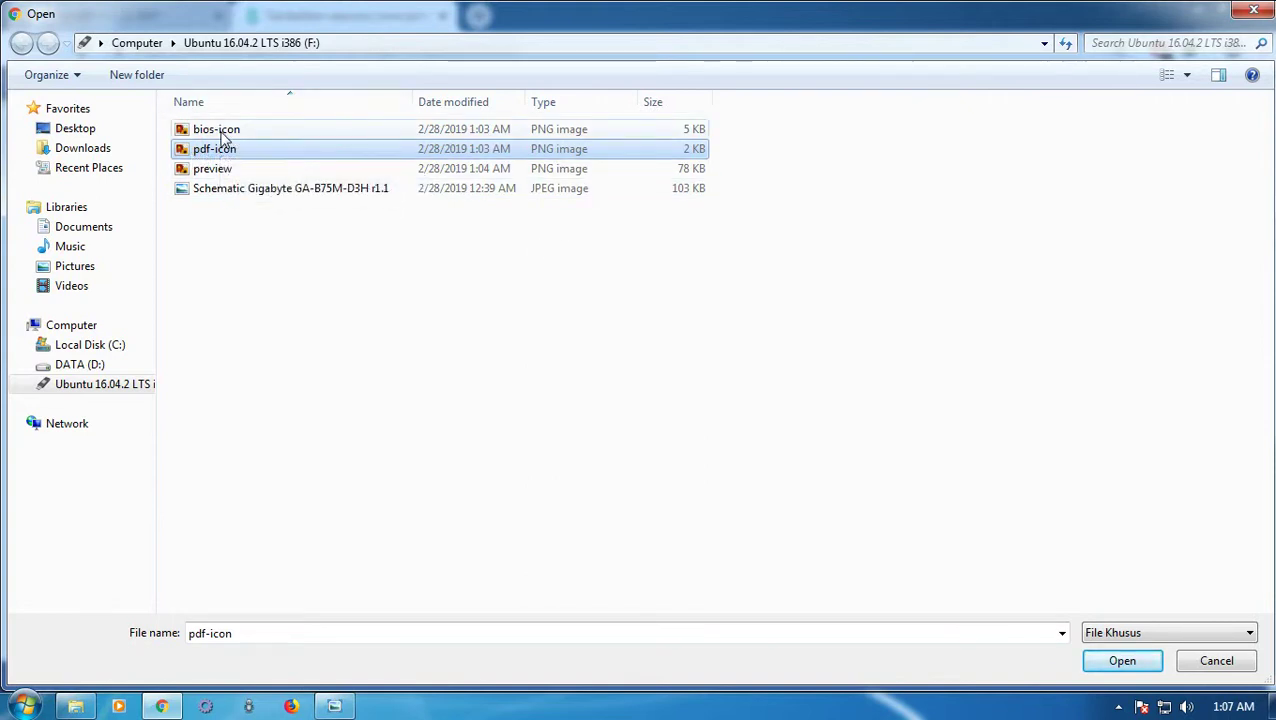
pyautogui.click(222, 131)
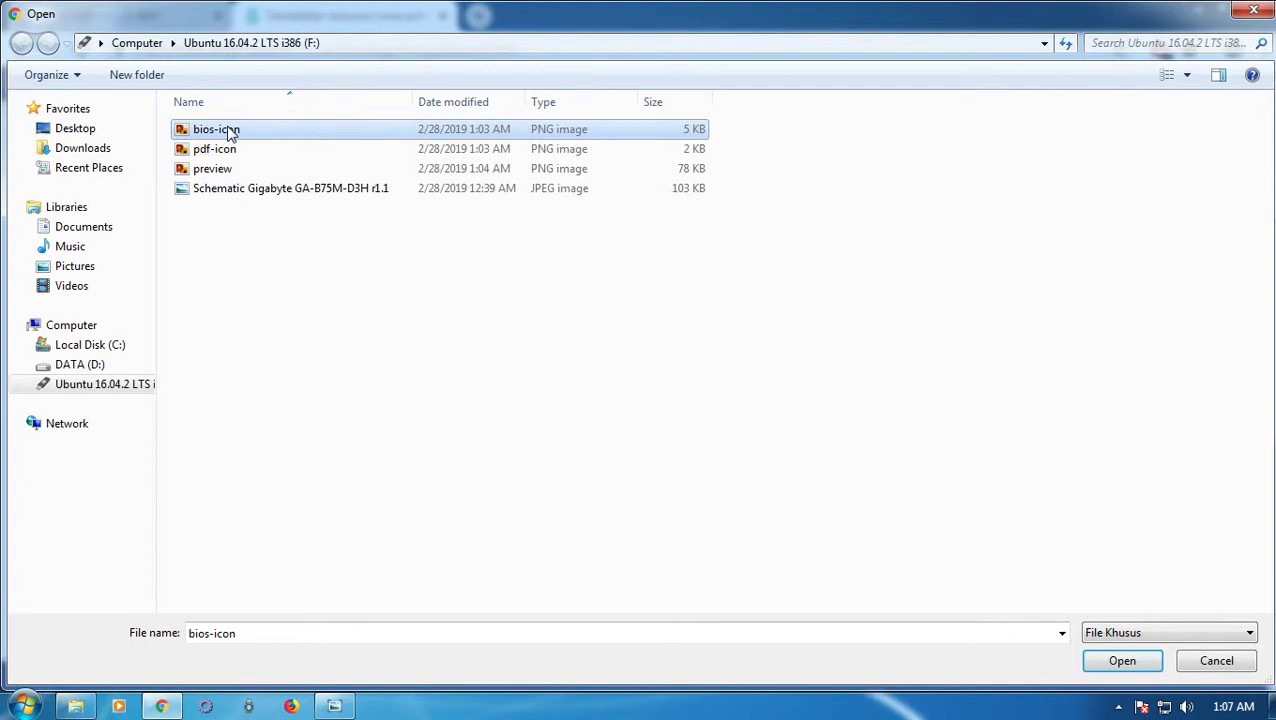
pyautogui.click(210, 150)
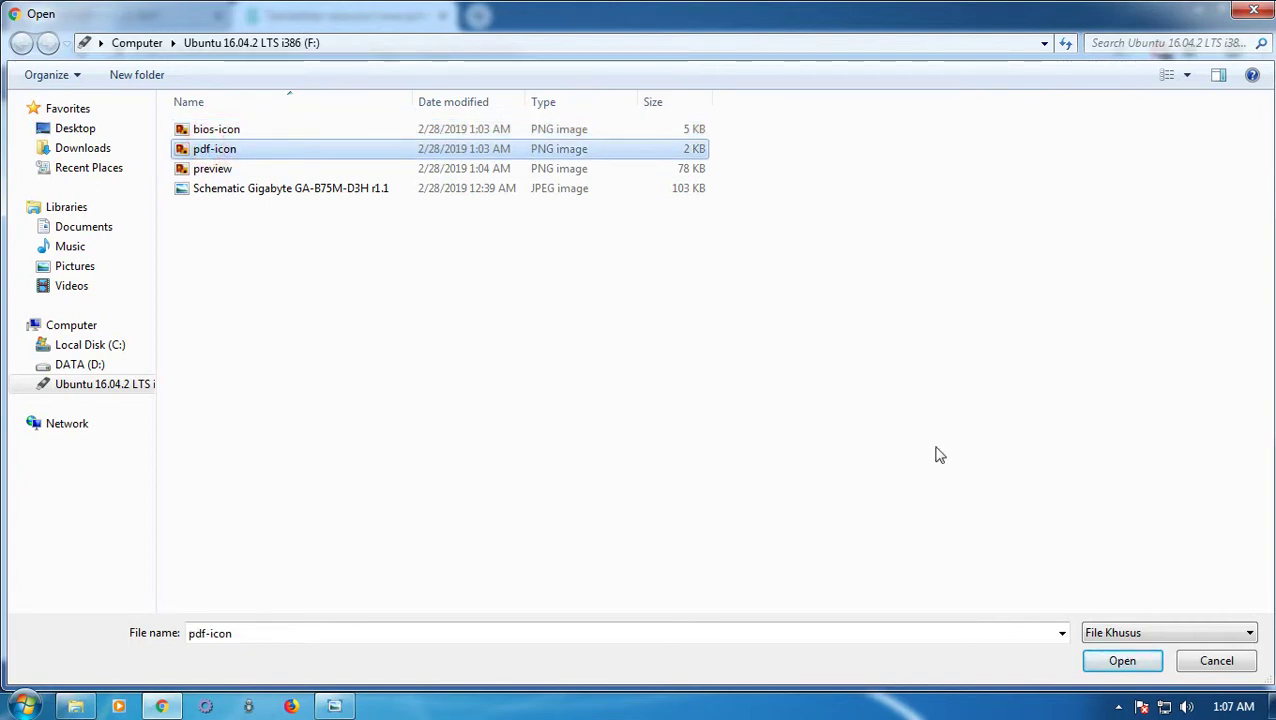
pyautogui.click(1122, 662)
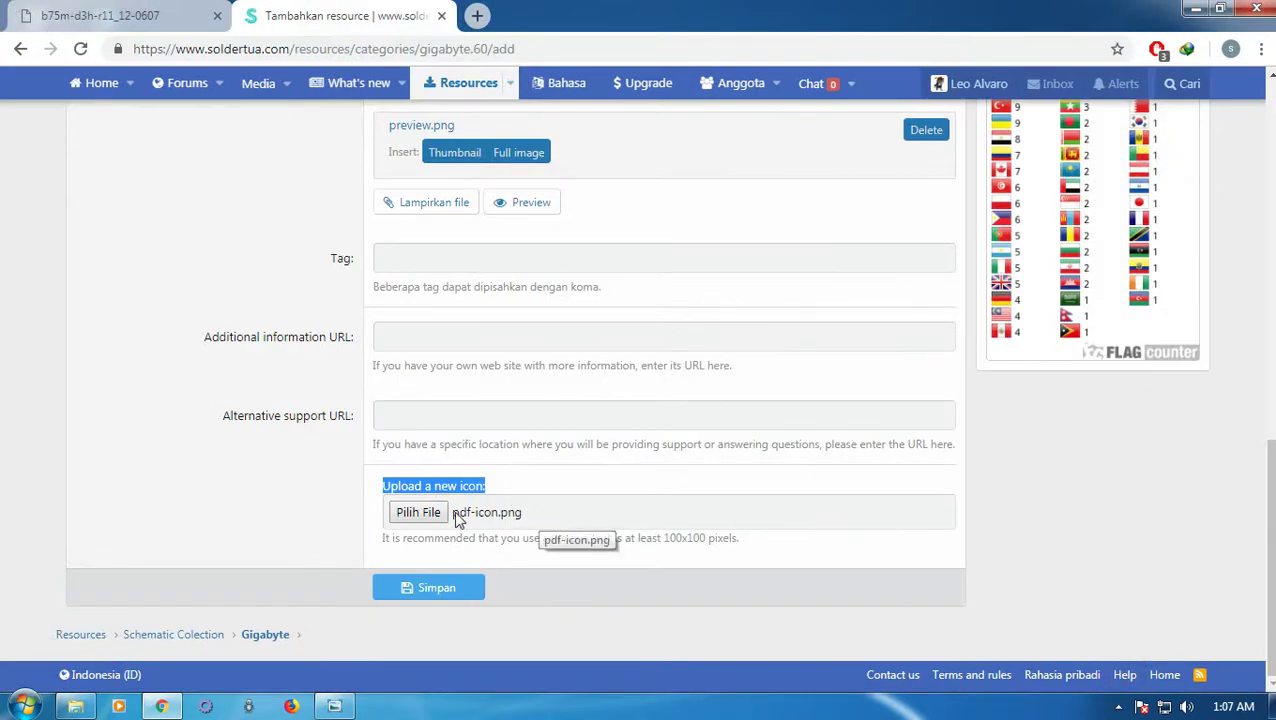
# Step: Save the new Schematic Gigabyte GA-B75M-D3H r1.1 resource
pyautogui.click(436, 588)
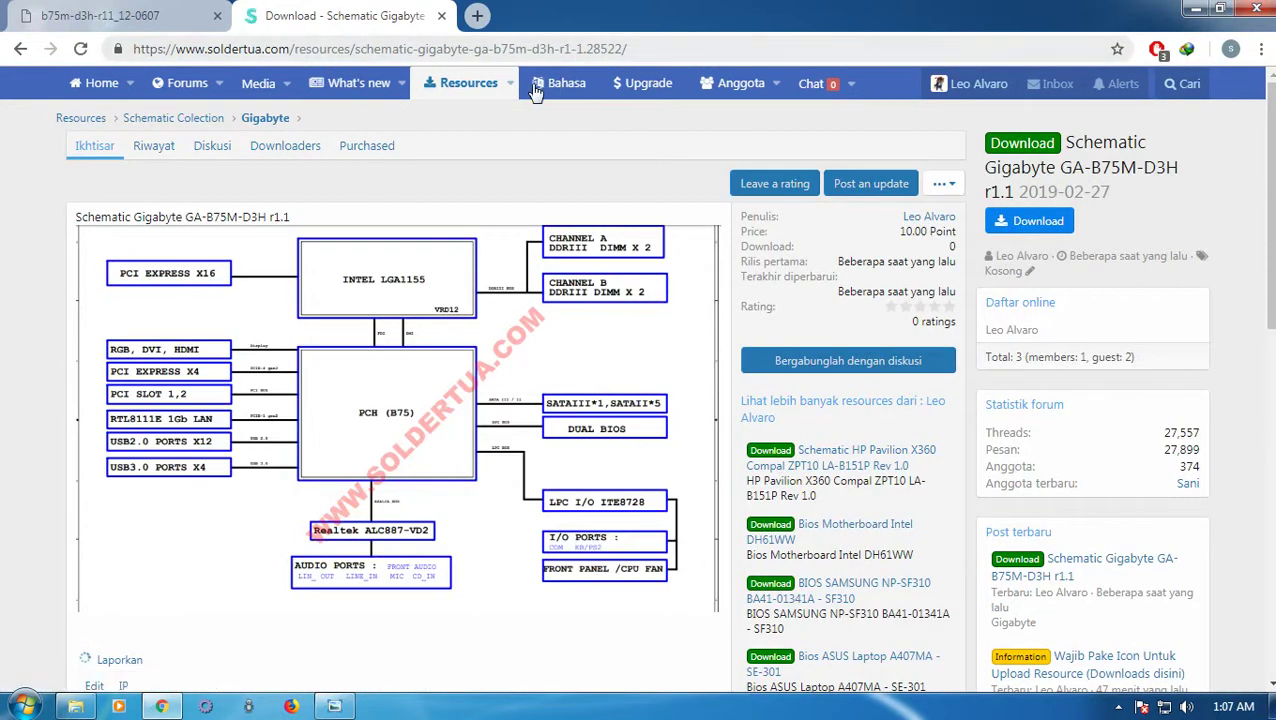
# Step: Browse the resource listings to the Gigabyte category under Schematic Colection to check for the newly uploaded schematic
pyautogui.click(462, 88)
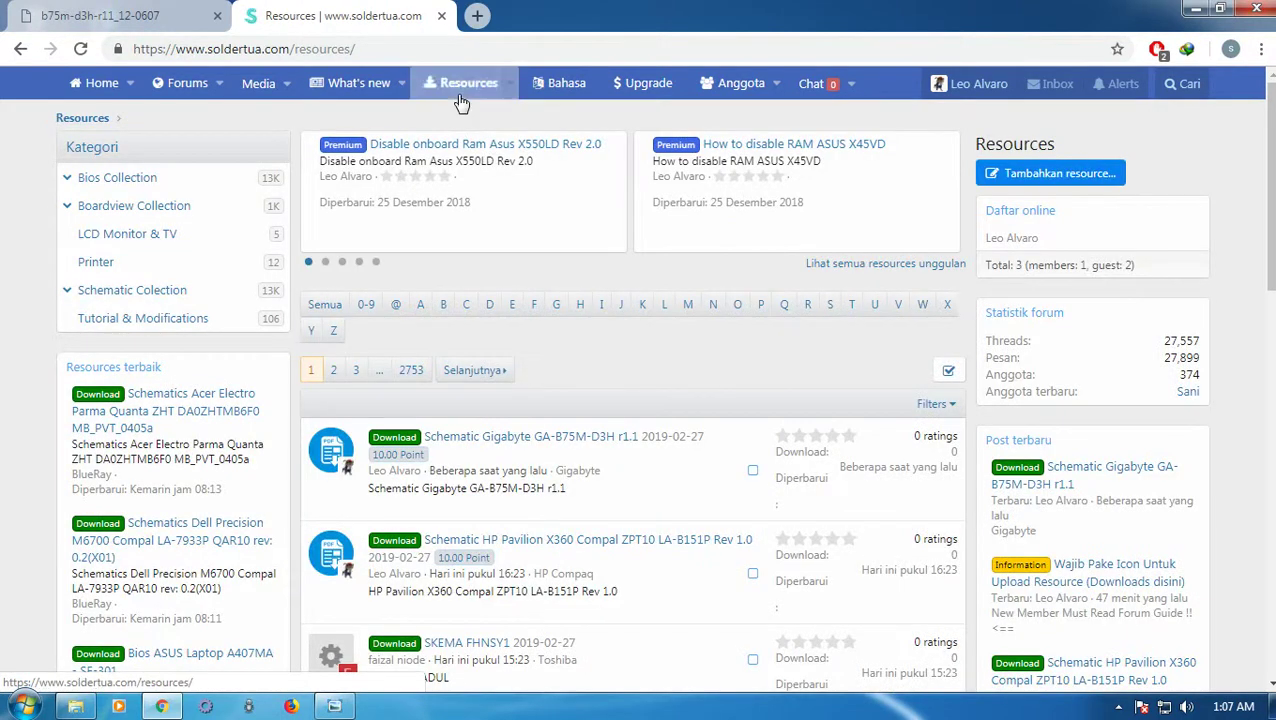
pyautogui.click(103, 289)
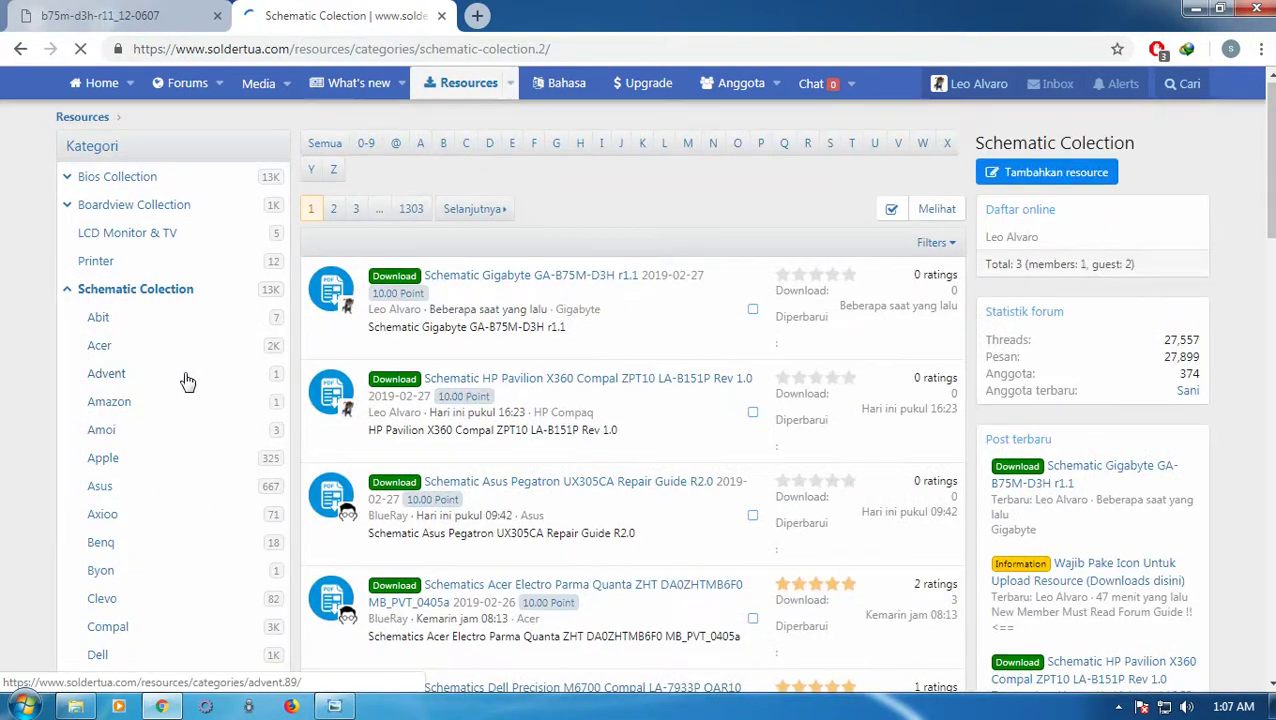
pyautogui.scroll(-8, 186, 381)
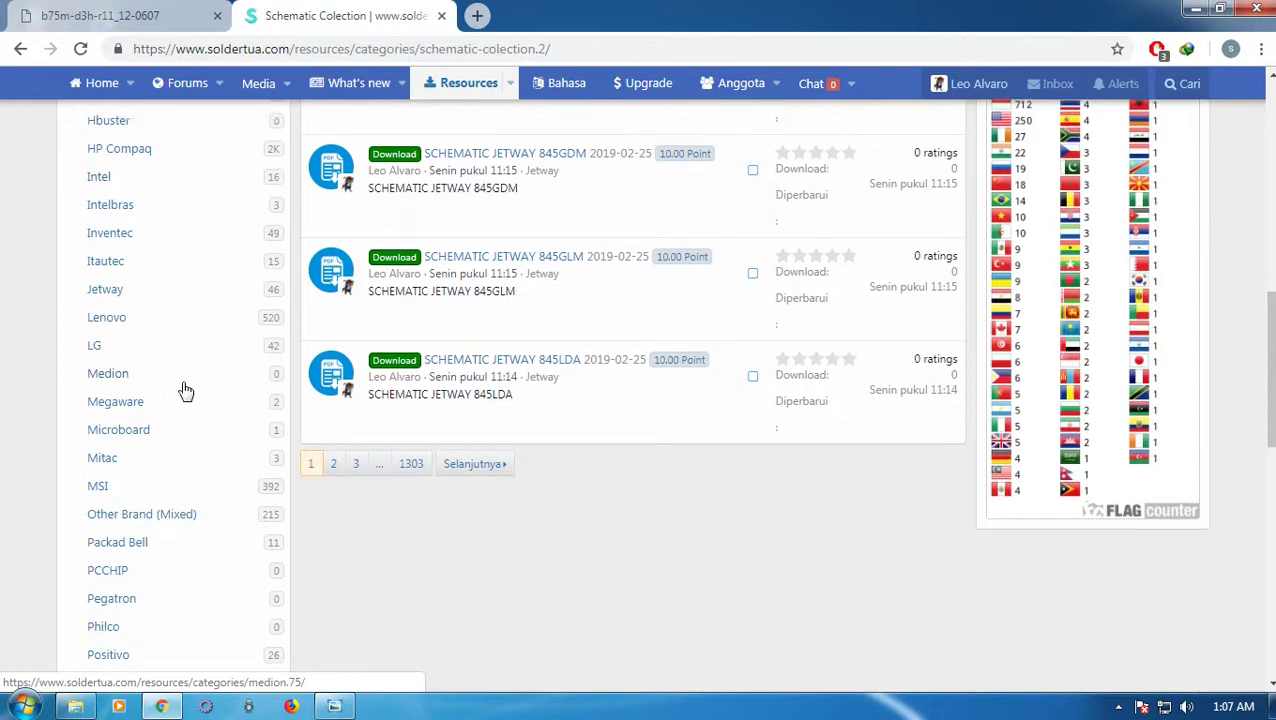
pyautogui.scroll(-4, 182, 390)
pyautogui.scroll(2, 125, 306)
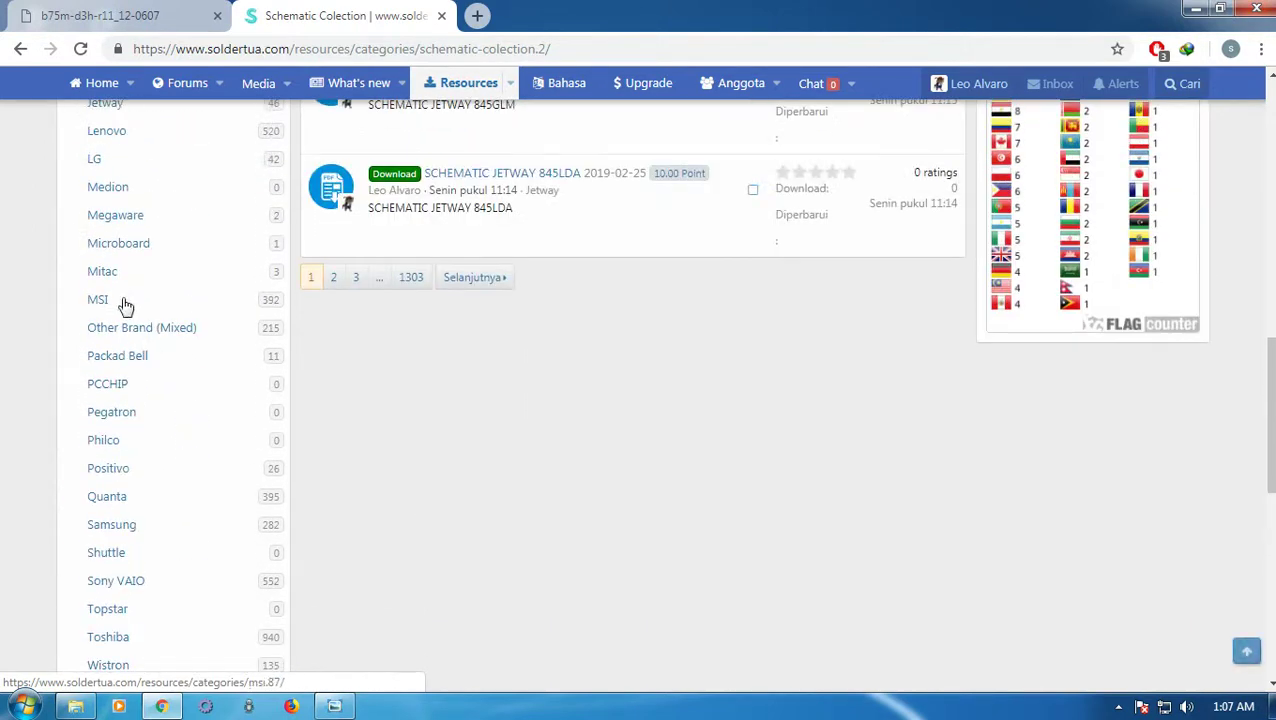
pyautogui.scroll(2, 130, 258)
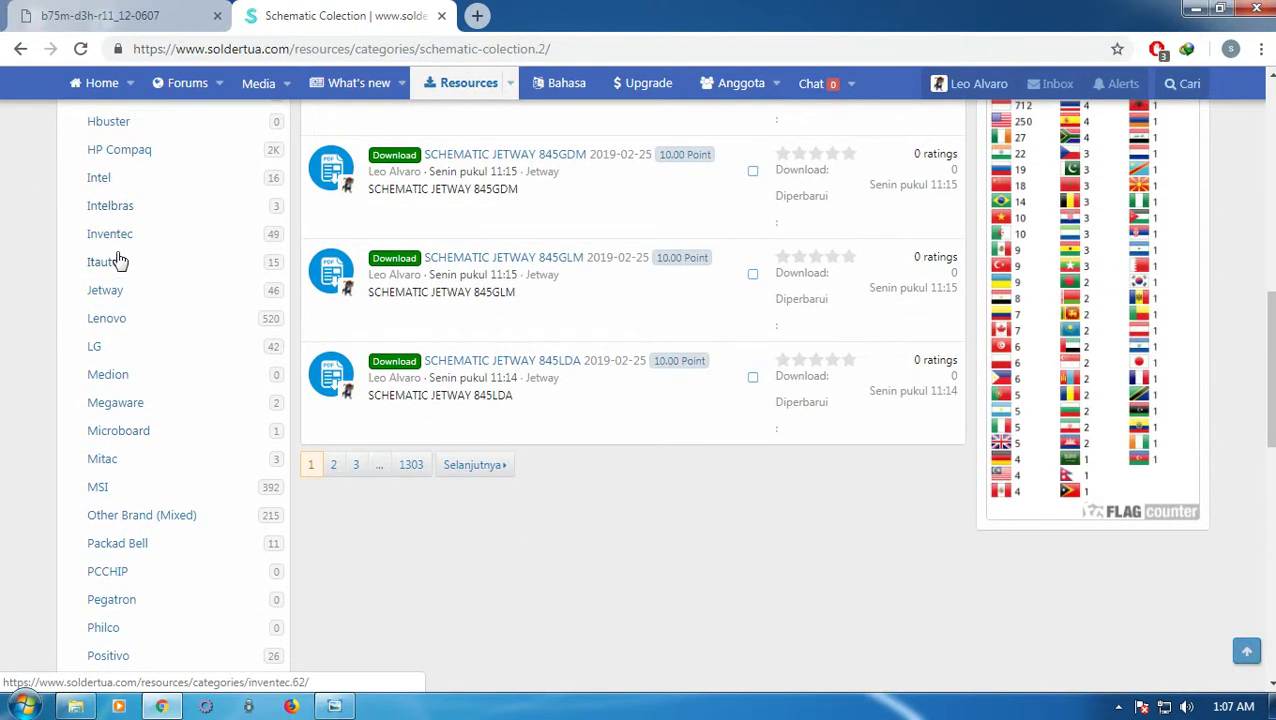
pyautogui.scroll(2, 118, 261)
pyautogui.click(111, 252)
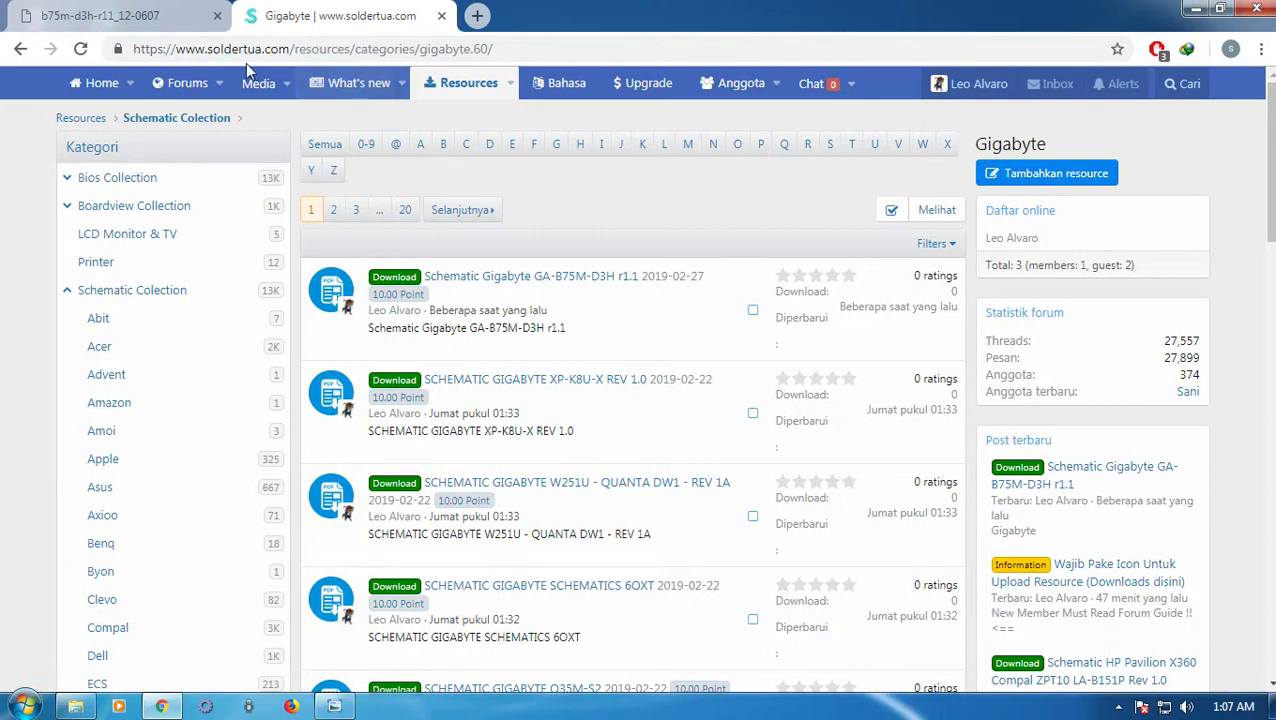
# Step: Go to the forums and open the Gigabyte sub-forum within Schematics Collection
pyautogui.click(182, 84)
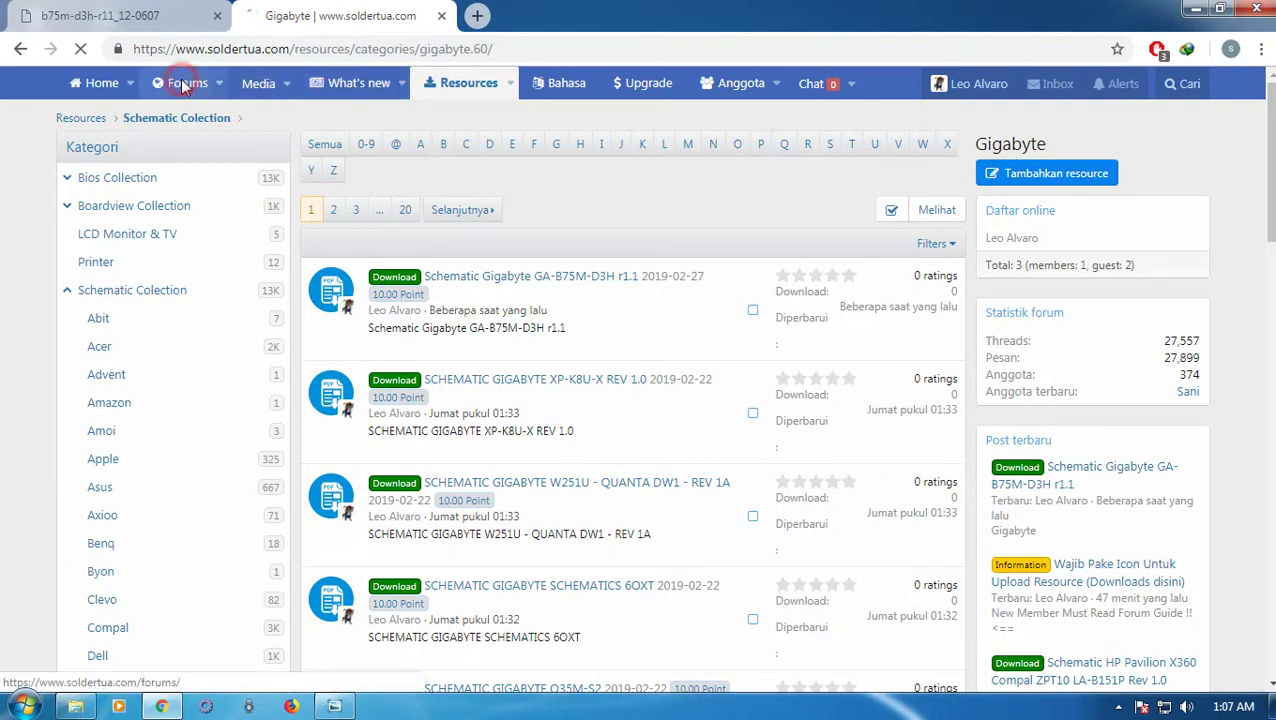
pyautogui.scroll(-5, 507, 380)
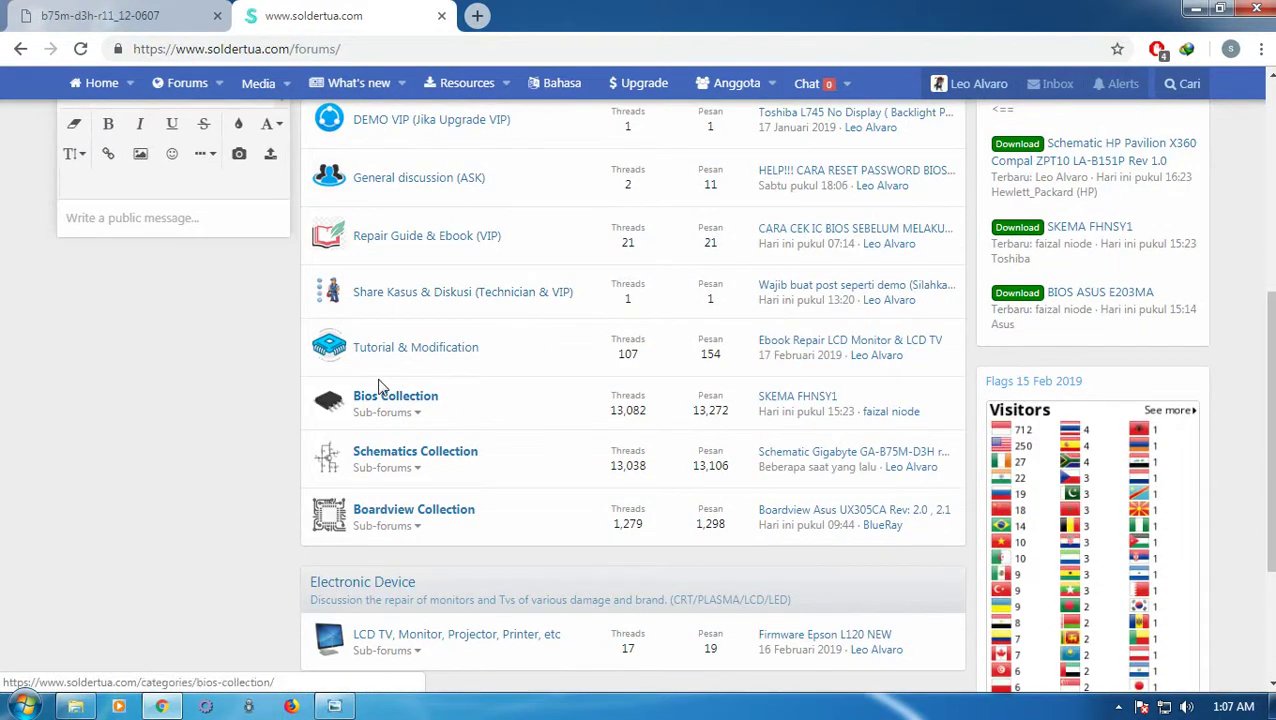
pyautogui.click(412, 452)
pyautogui.scroll(-8, 510, 461)
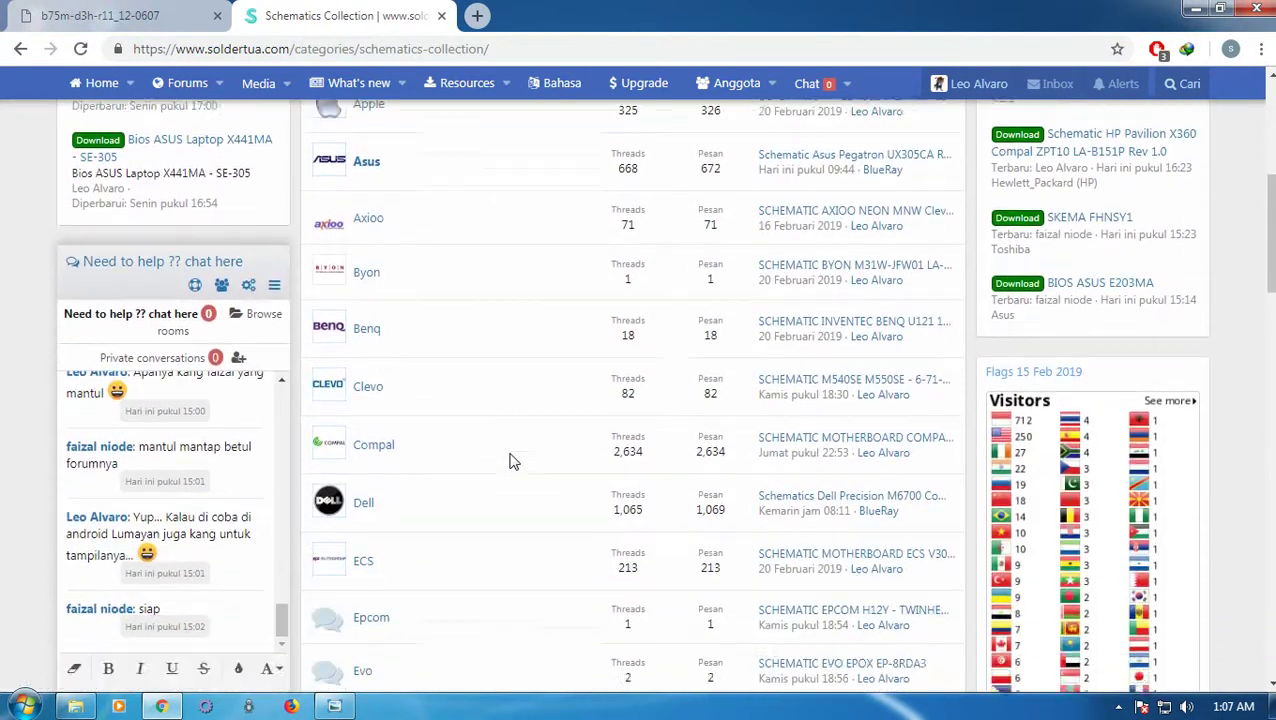
pyautogui.scroll(-3, 510, 461)
pyautogui.click(376, 376)
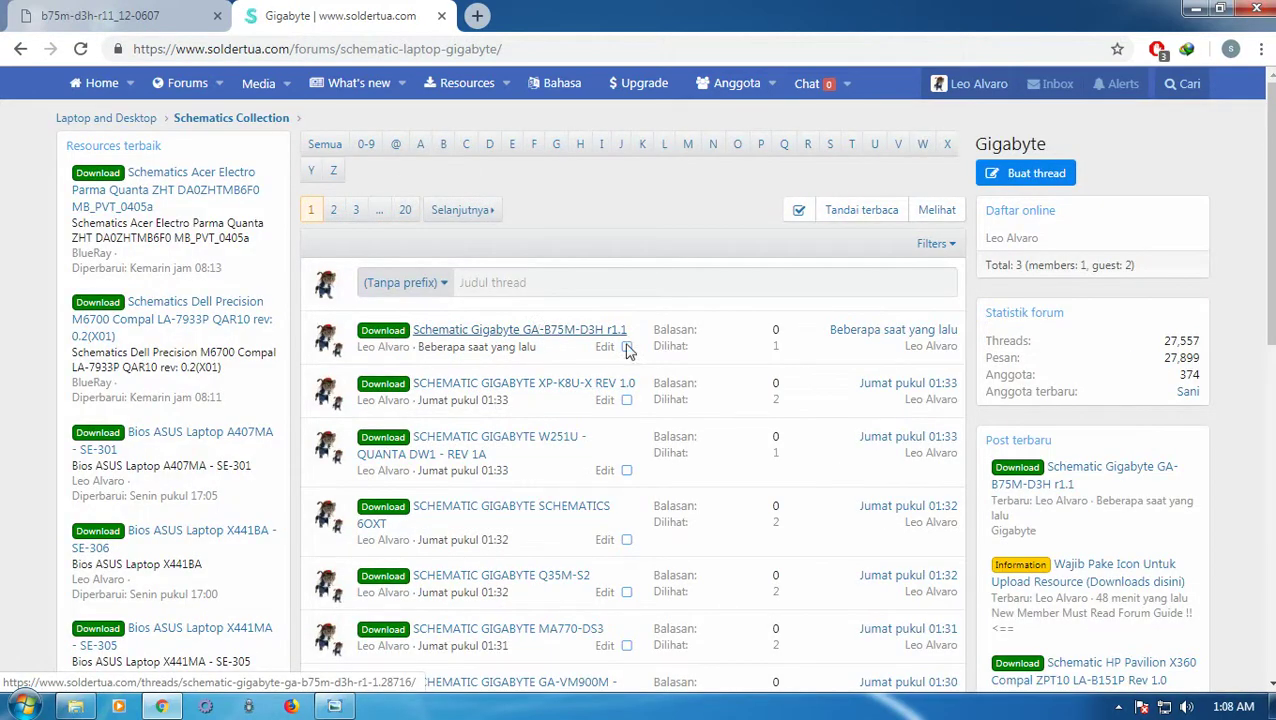
# Step: Check the post time of the Schematic Gigabyte GA-B75M-D3H r1.1 thread and open its discussion
pyautogui.click(822, 331)
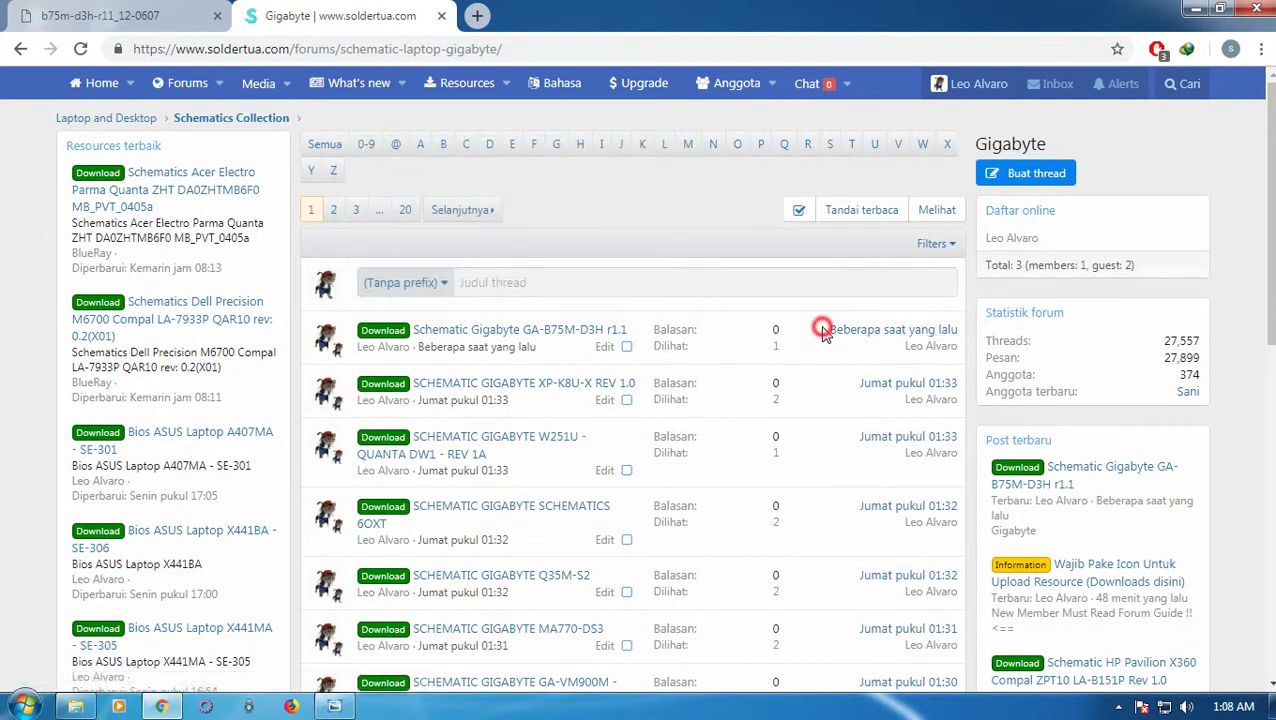
pyautogui.moveTo(822, 331); pyautogui.dragTo(945, 325)
pyautogui.click(817, 297)
pyautogui.click(533, 335)
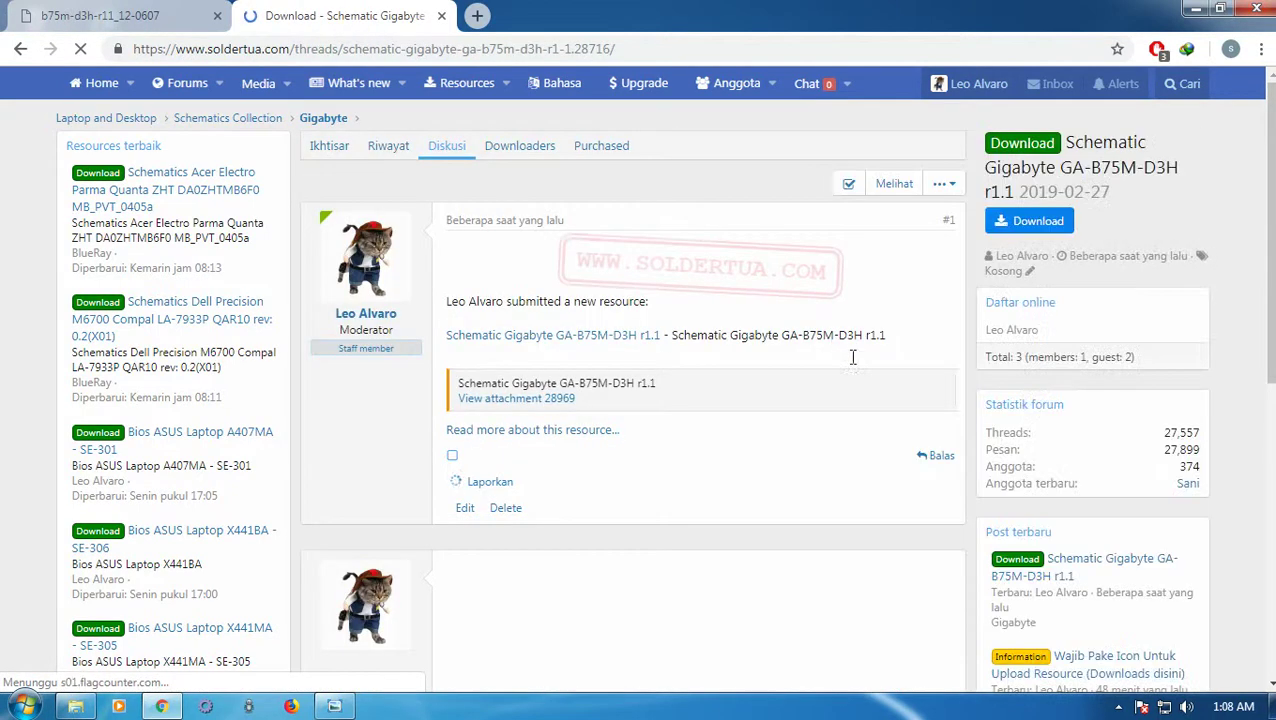